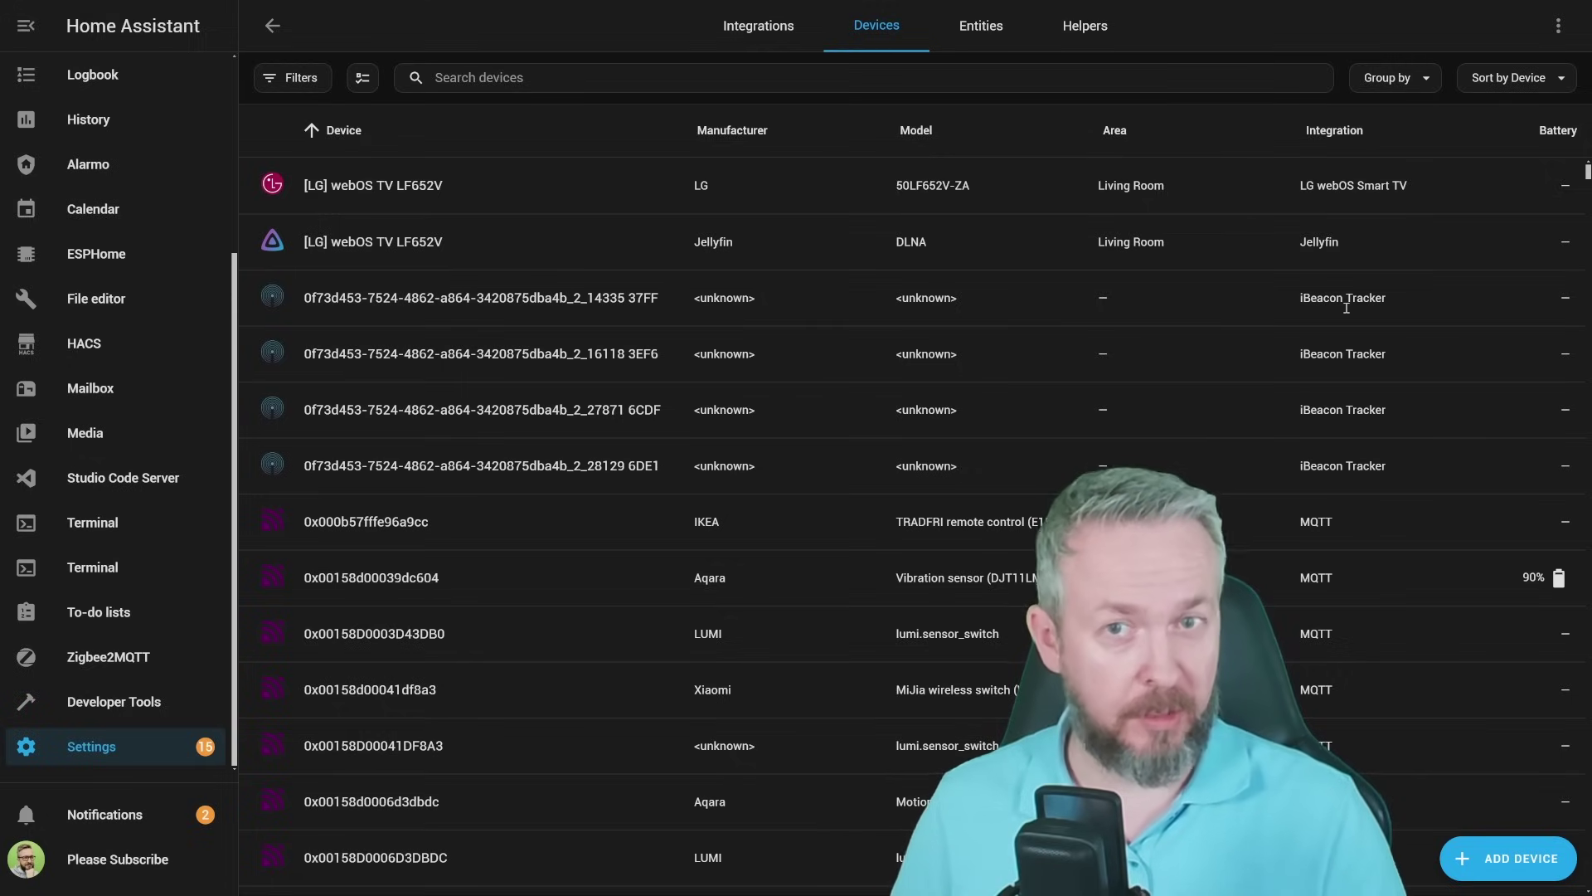
Open the full entities list and group it by domain.
{"action": "left_click", "coordinate": [978, 25]}
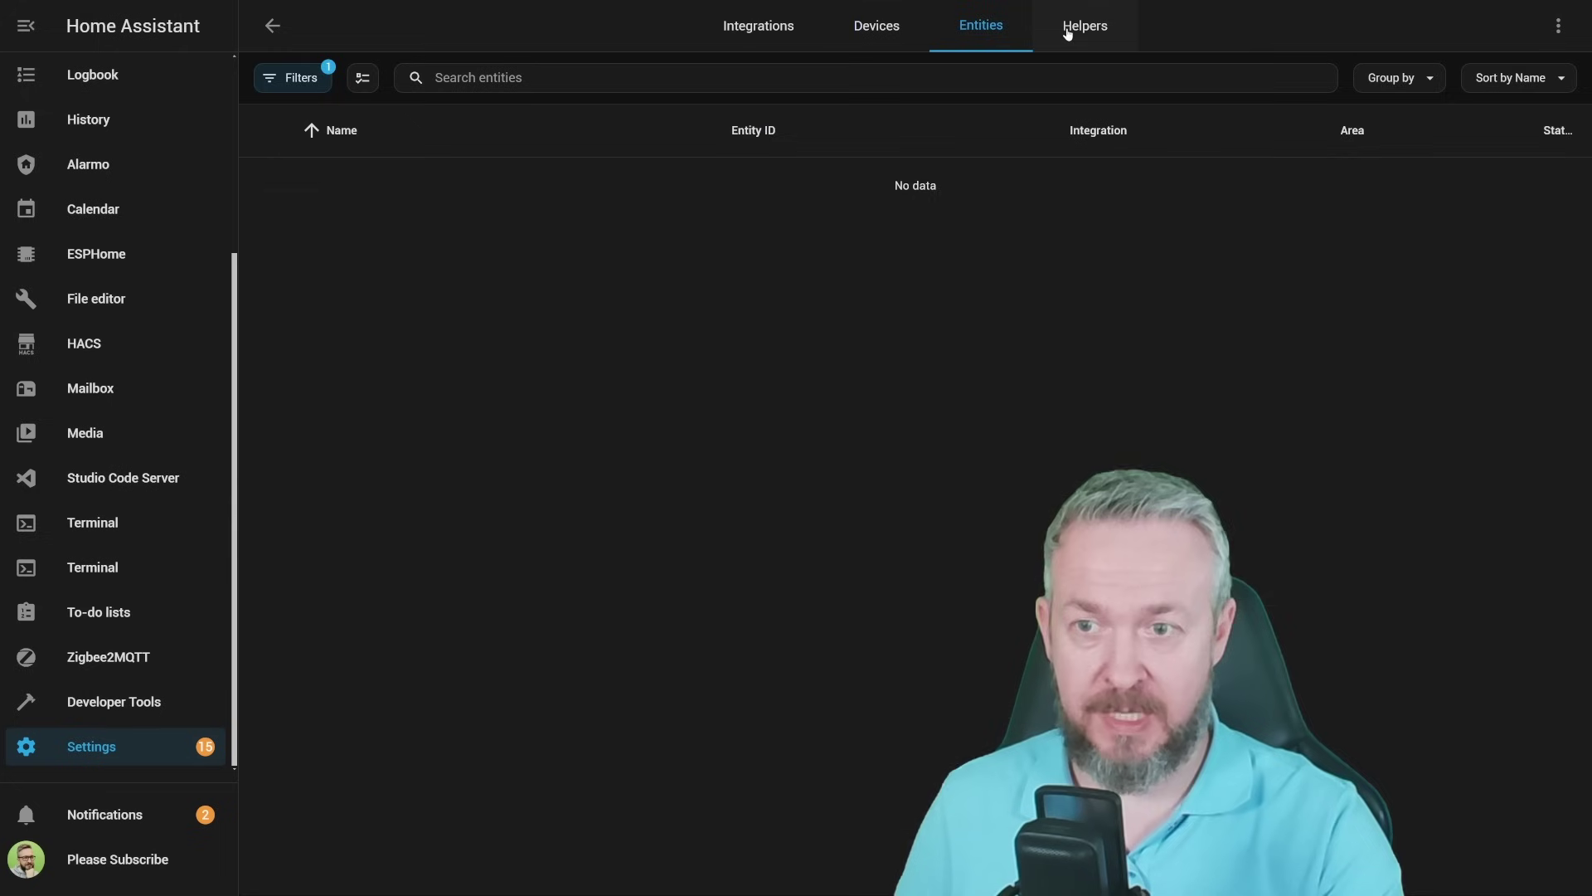
{"action": "left_click", "coordinate": [1082, 27]}
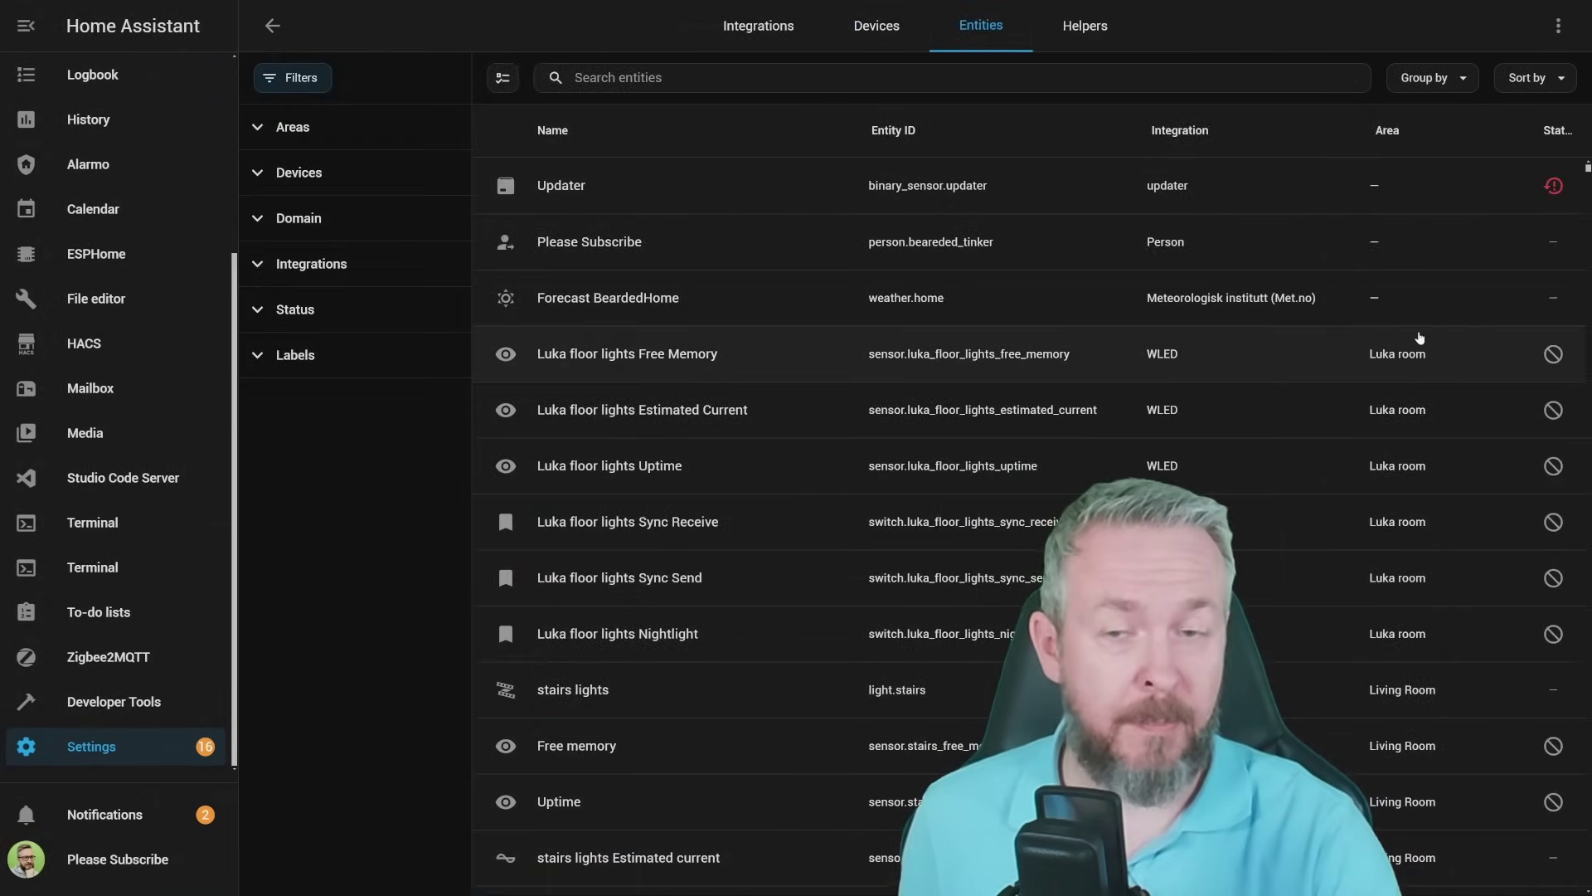
{"action": "left_click", "coordinate": [1428, 78]}
{"action": "left_click", "coordinate": [1422, 178]}
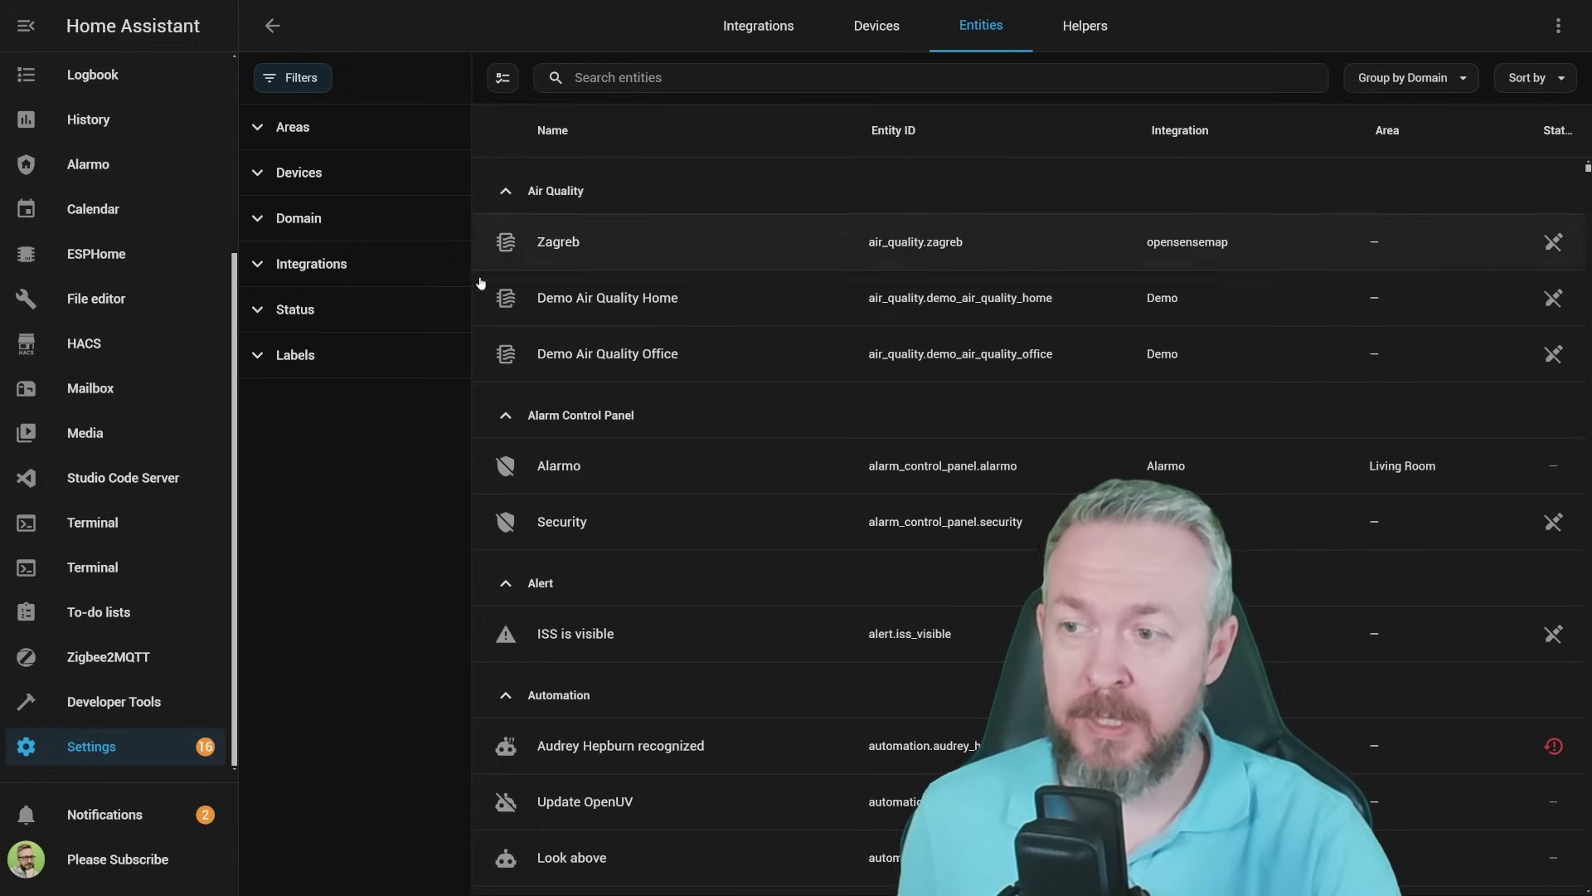
Collapse the Air Quality, Automation and Binary Sensor domain groups.
{"action": "left_click", "coordinate": [506, 192]}
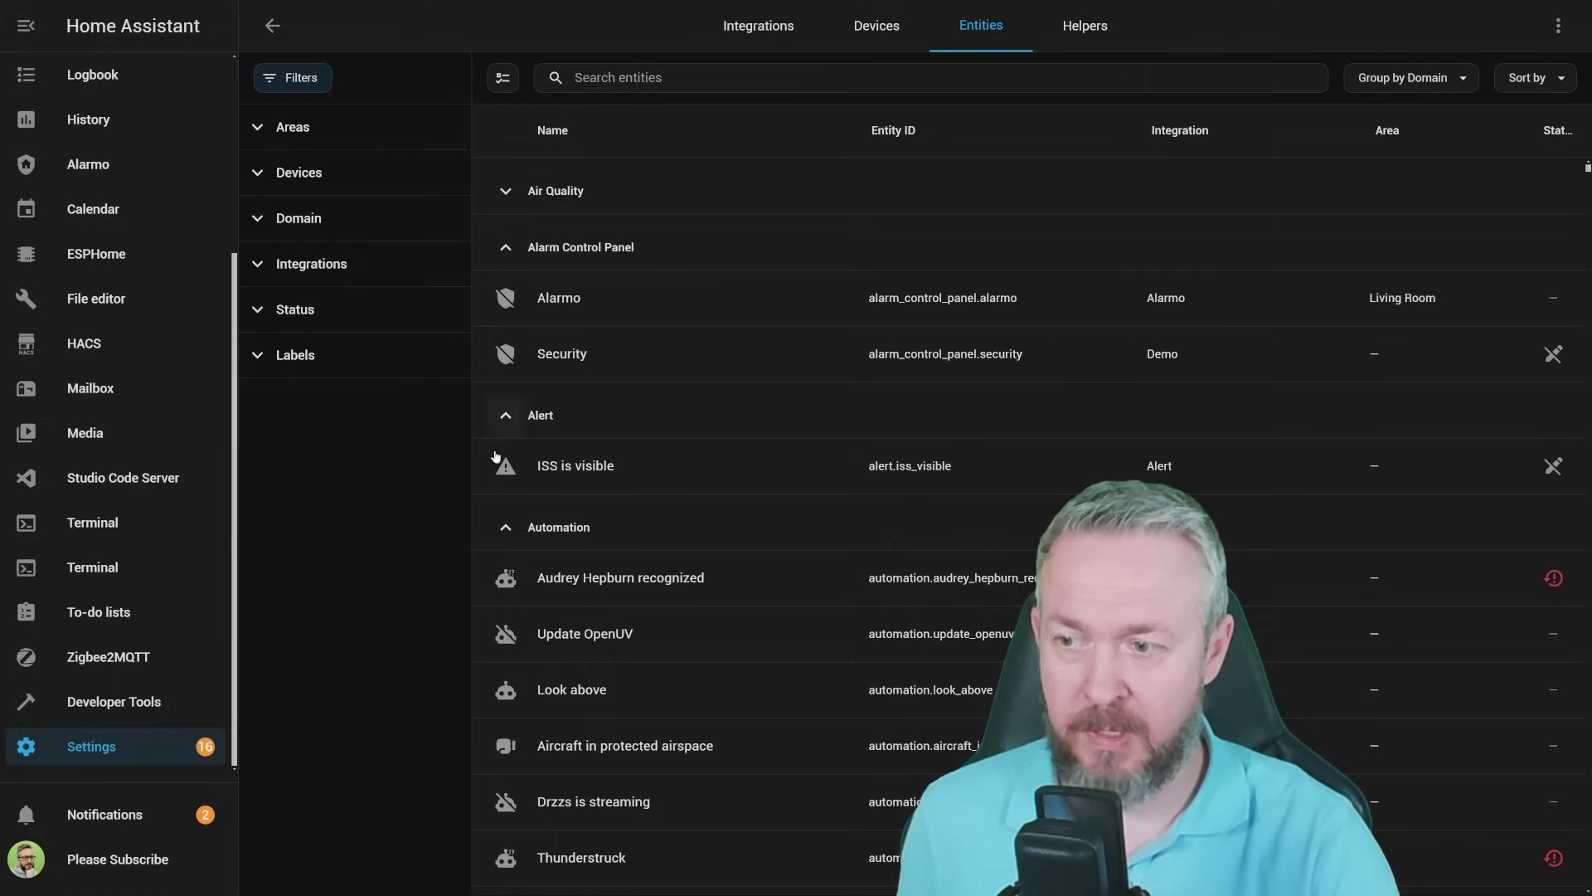
{"action": "left_click", "coordinate": [504, 531]}
{"action": "left_click", "coordinate": [502, 585]}
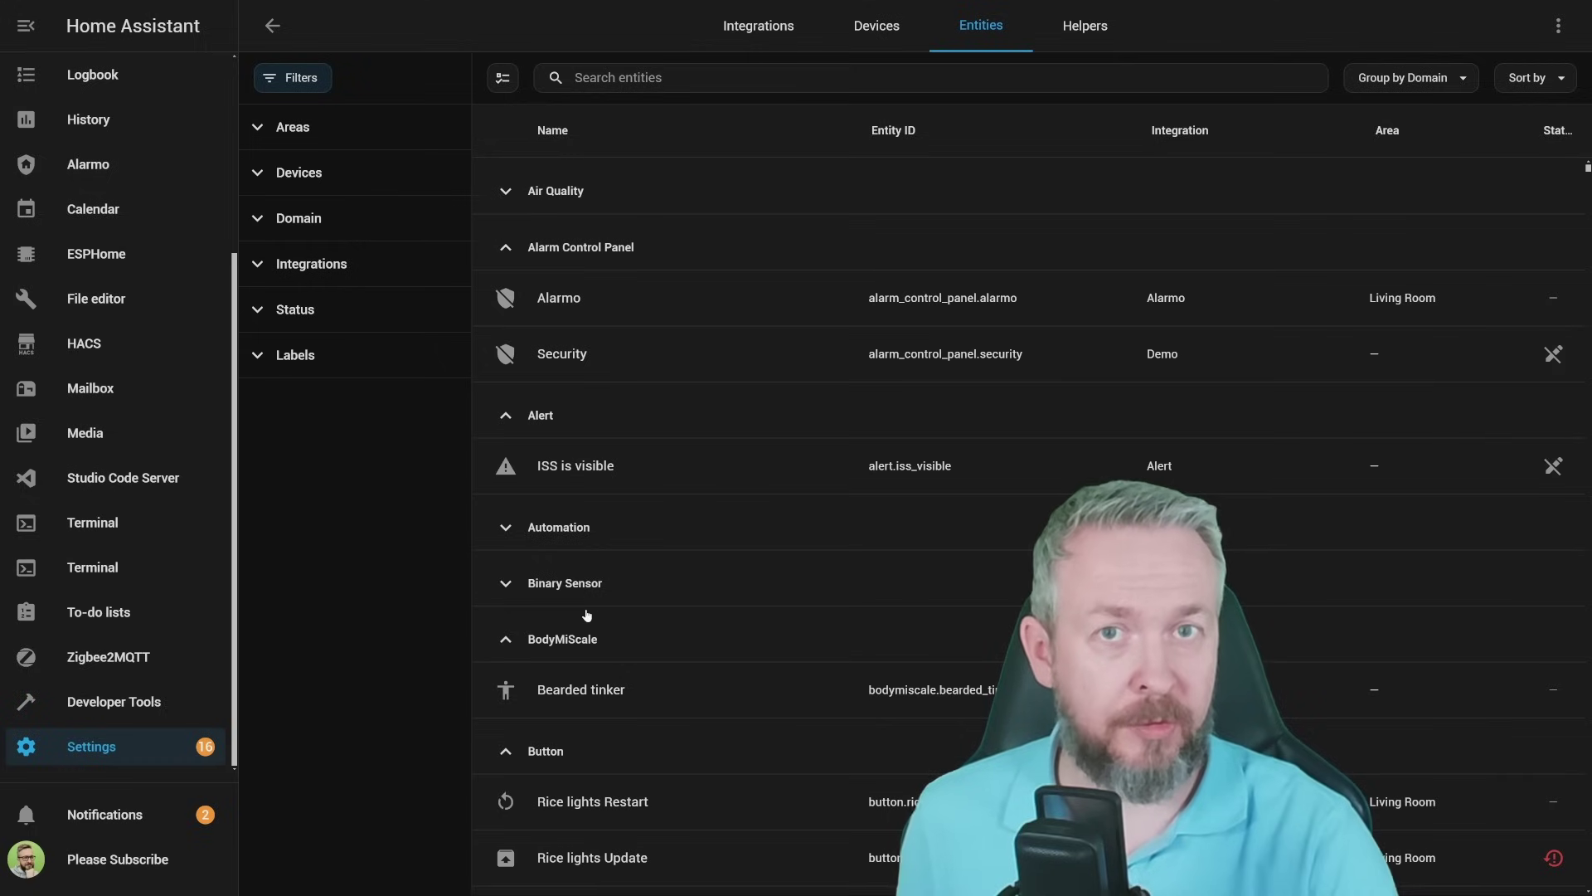
Filter the entities by the Date/Time, Input Number, Proximity and Sun domains.
{"action": "left_click", "coordinate": [258, 219]}
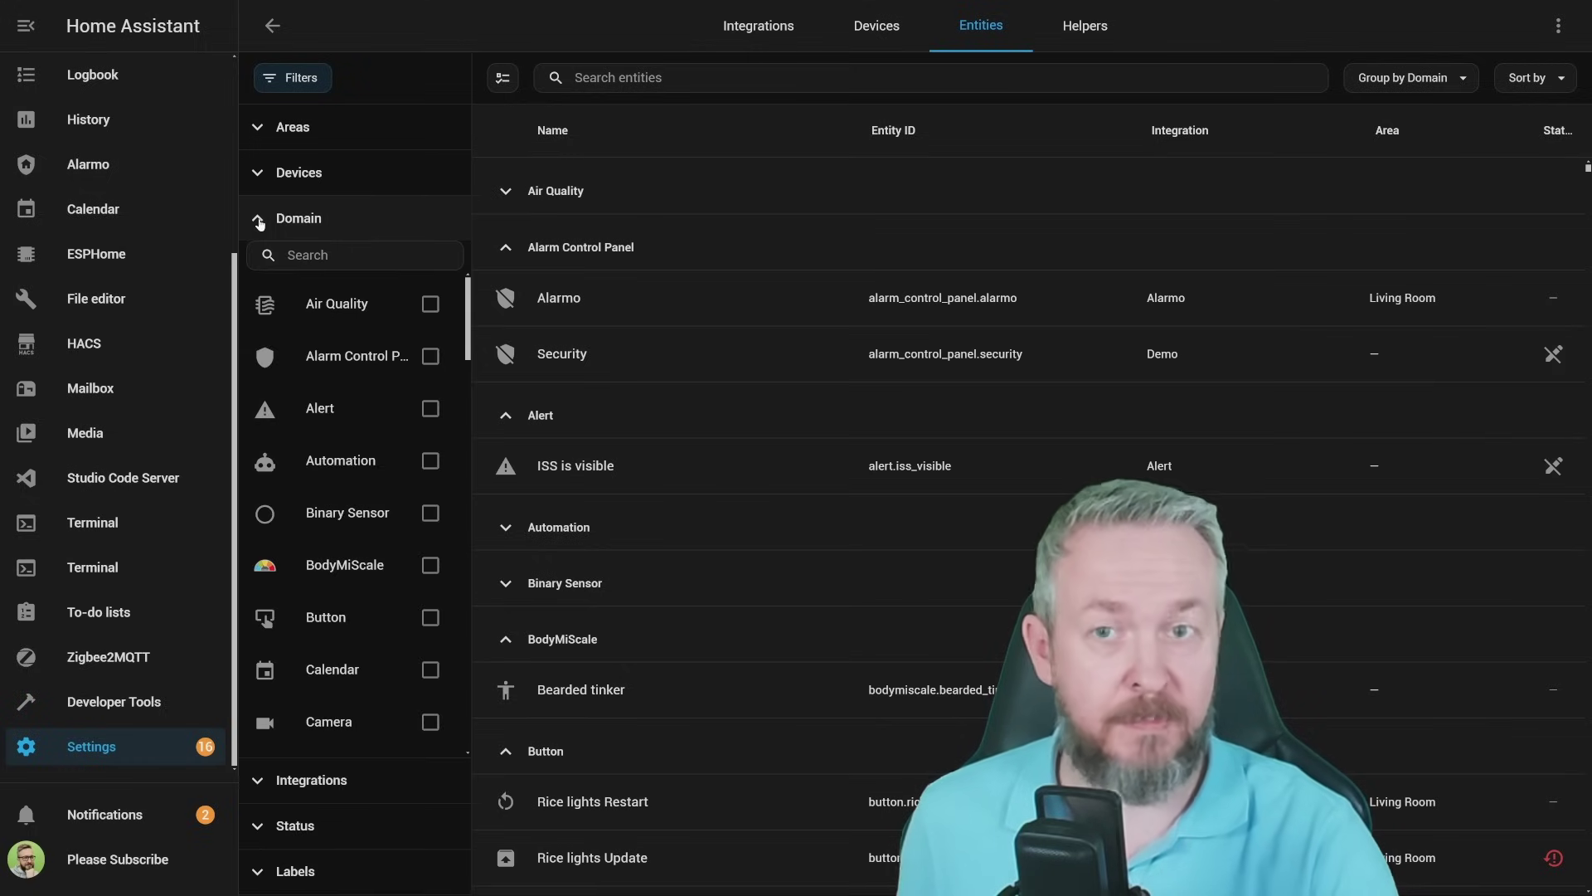
{"action": "scroll", "coordinate": [356, 416], "scroll_direction": "down", "scroll_amount": 5}
{"action": "left_click", "coordinate": [429, 611]}
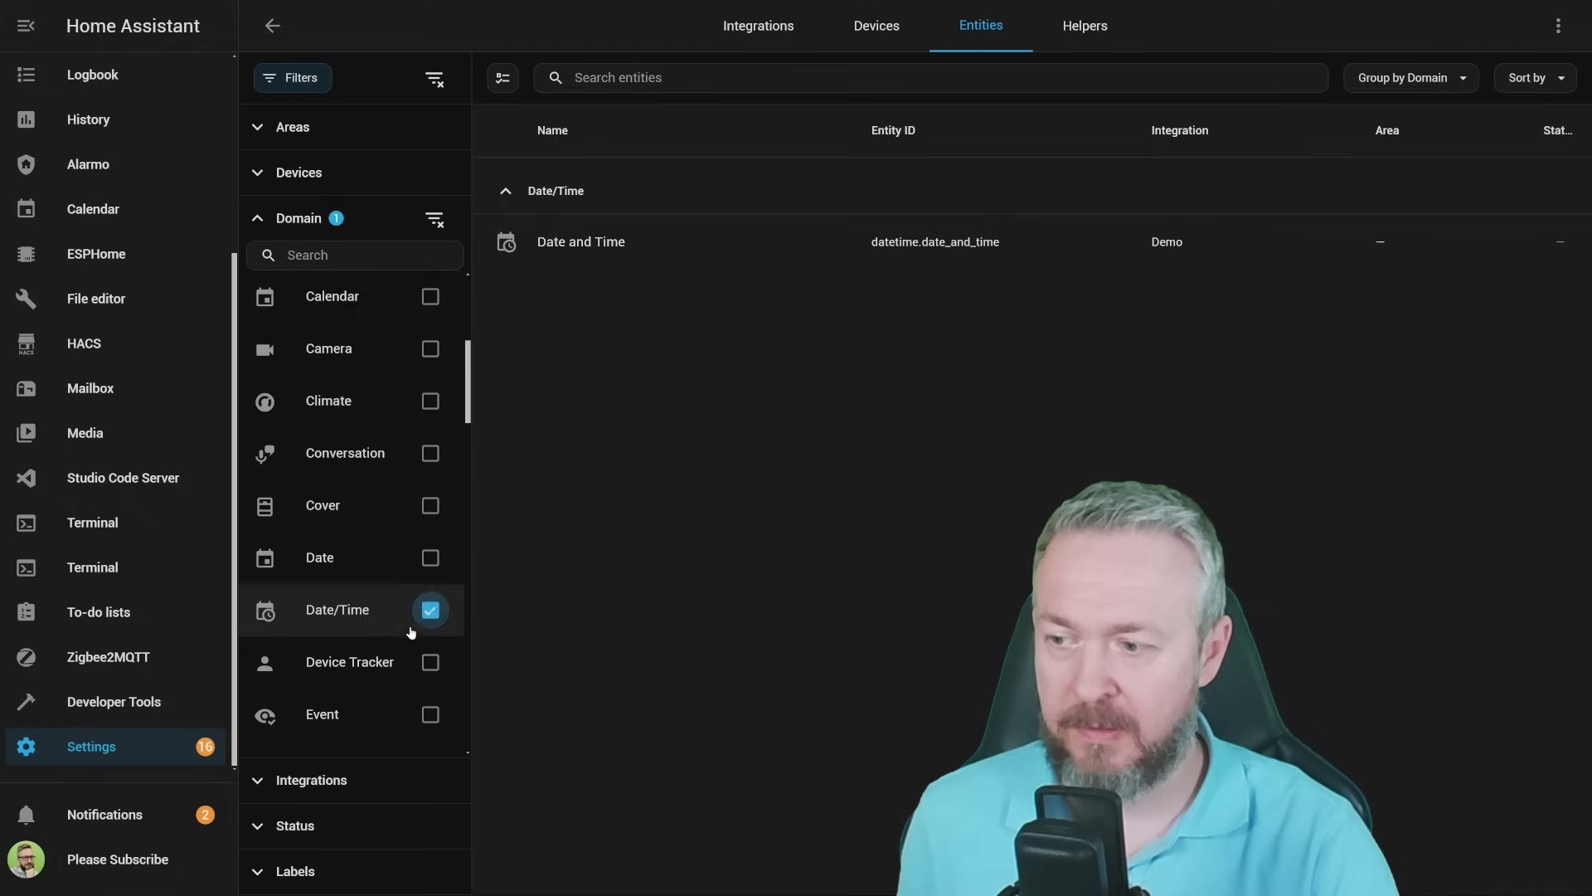
{"action": "scroll", "coordinate": [384, 615], "scroll_direction": "down", "scroll_amount": 5}
{"action": "left_click", "coordinate": [388, 640]}
{"action": "scroll", "coordinate": [357, 605], "scroll_direction": "down", "scroll_amount": 5}
{"action": "scroll", "coordinate": [343, 589], "scroll_direction": "down", "scroll_amount": 5}
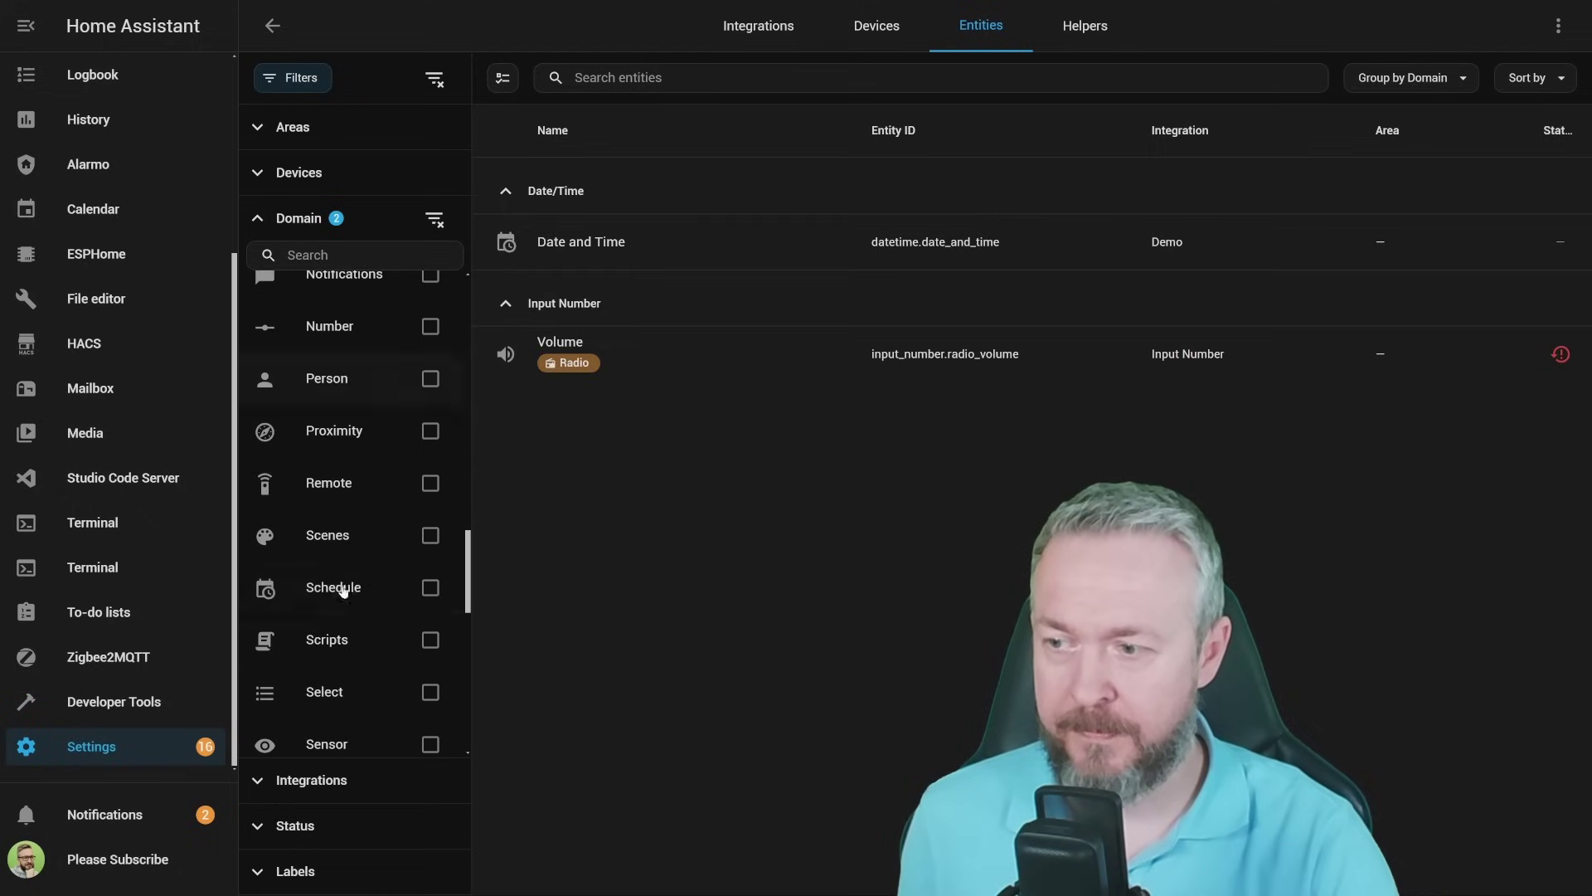
{"action": "left_click", "coordinate": [430, 426]}
{"action": "scroll", "coordinate": [432, 304], "scroll_direction": "down", "scroll_amount": 8}
{"action": "left_click", "coordinate": [431, 279]}
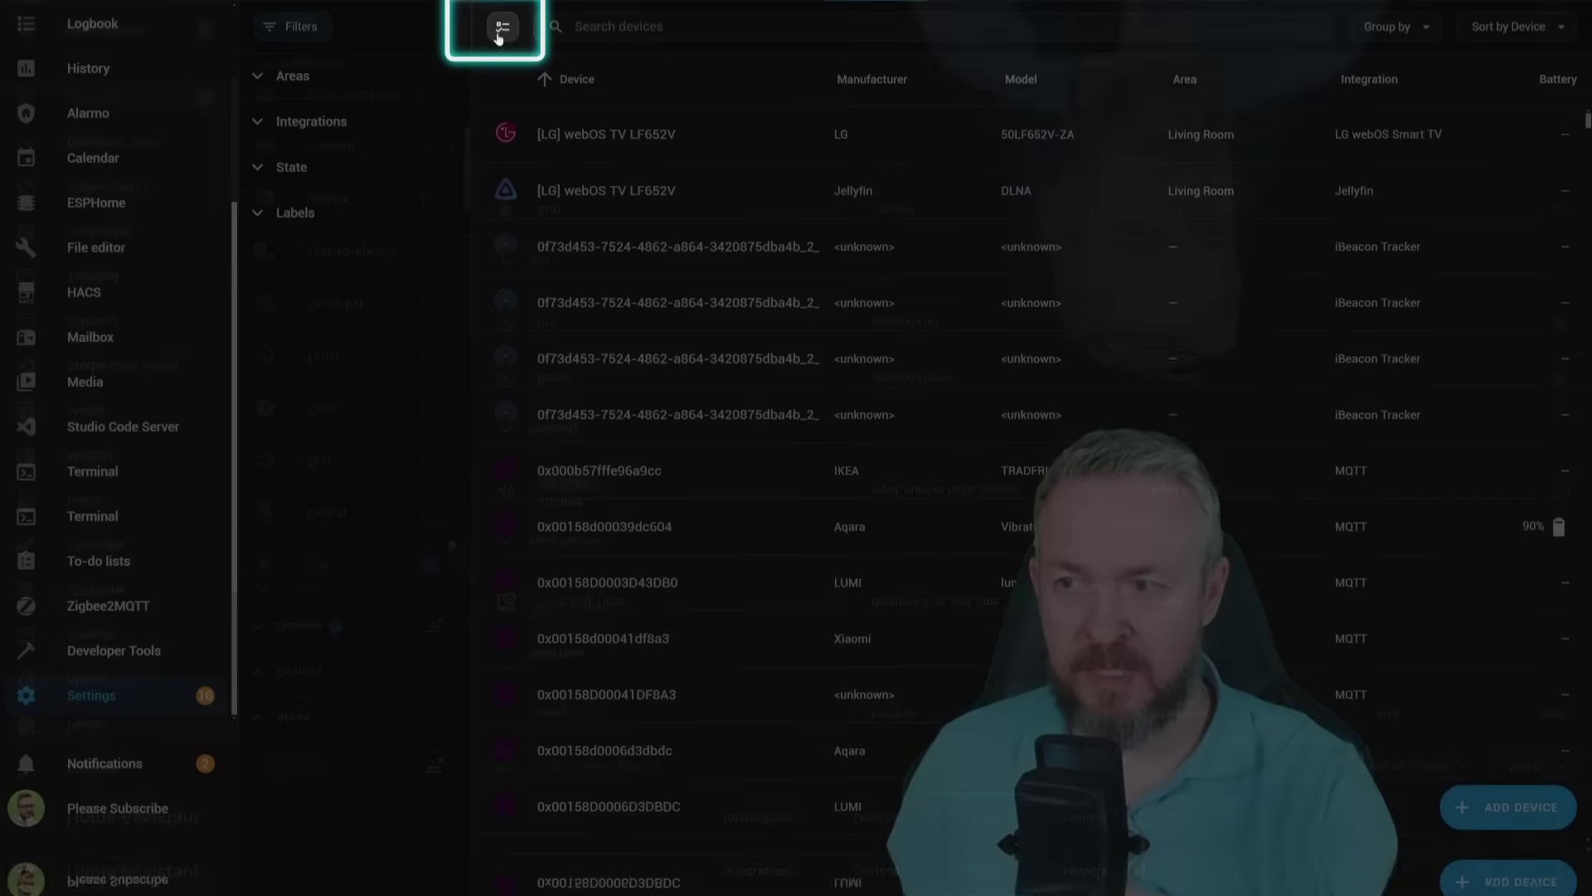
Multi-select the four iBeacon Tracker devices for Move to area, then browse automations and scenes.
{"action": "left_click", "coordinate": [502, 27]}
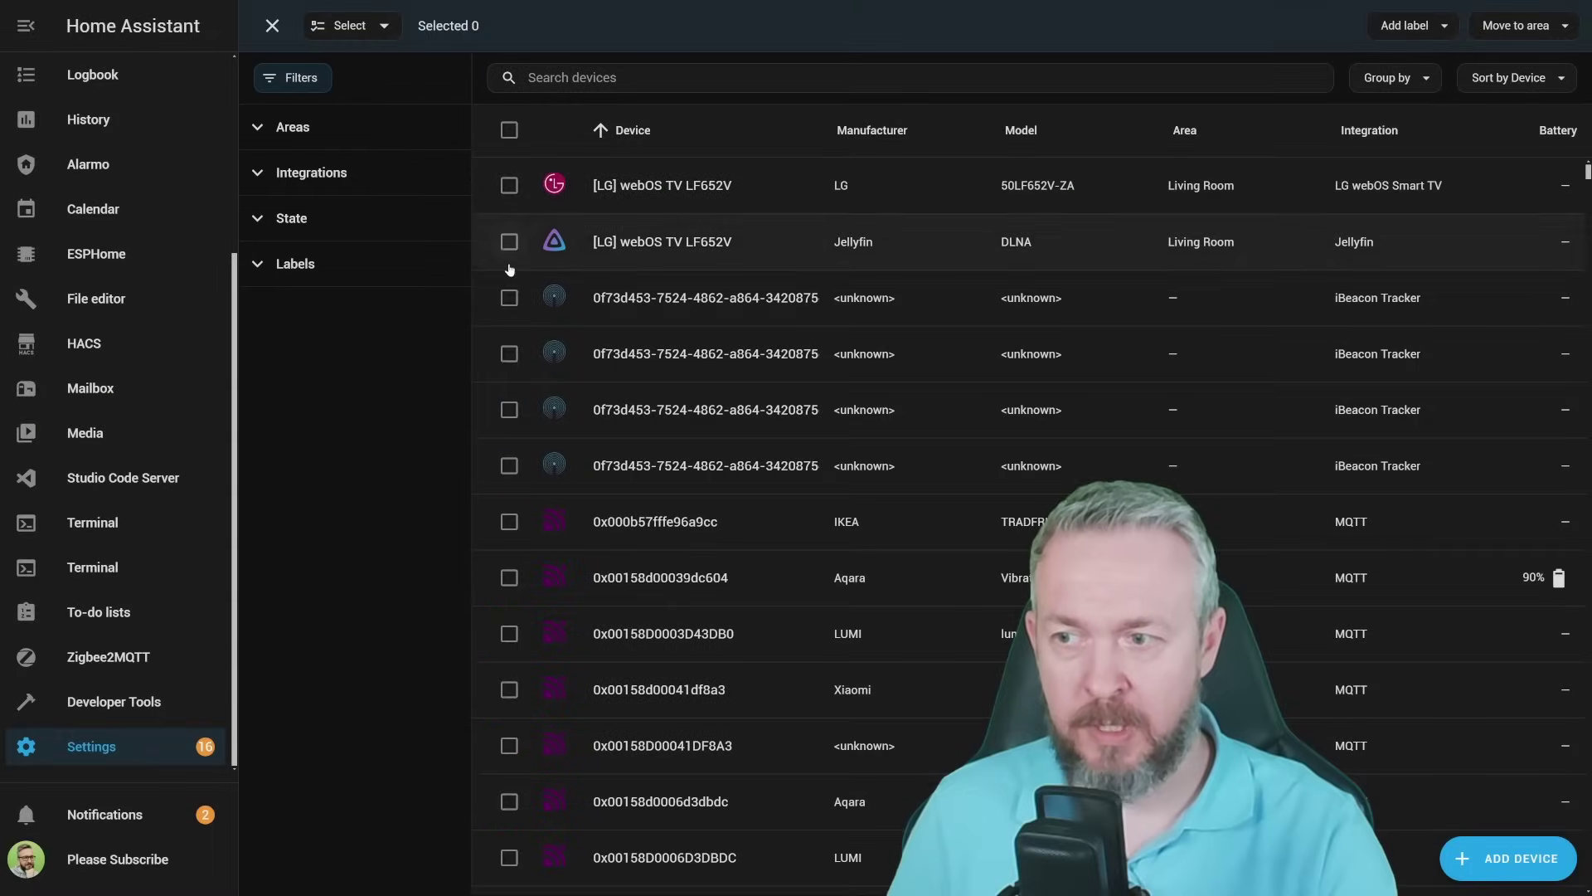
{"action": "left_click", "coordinate": [509, 297]}
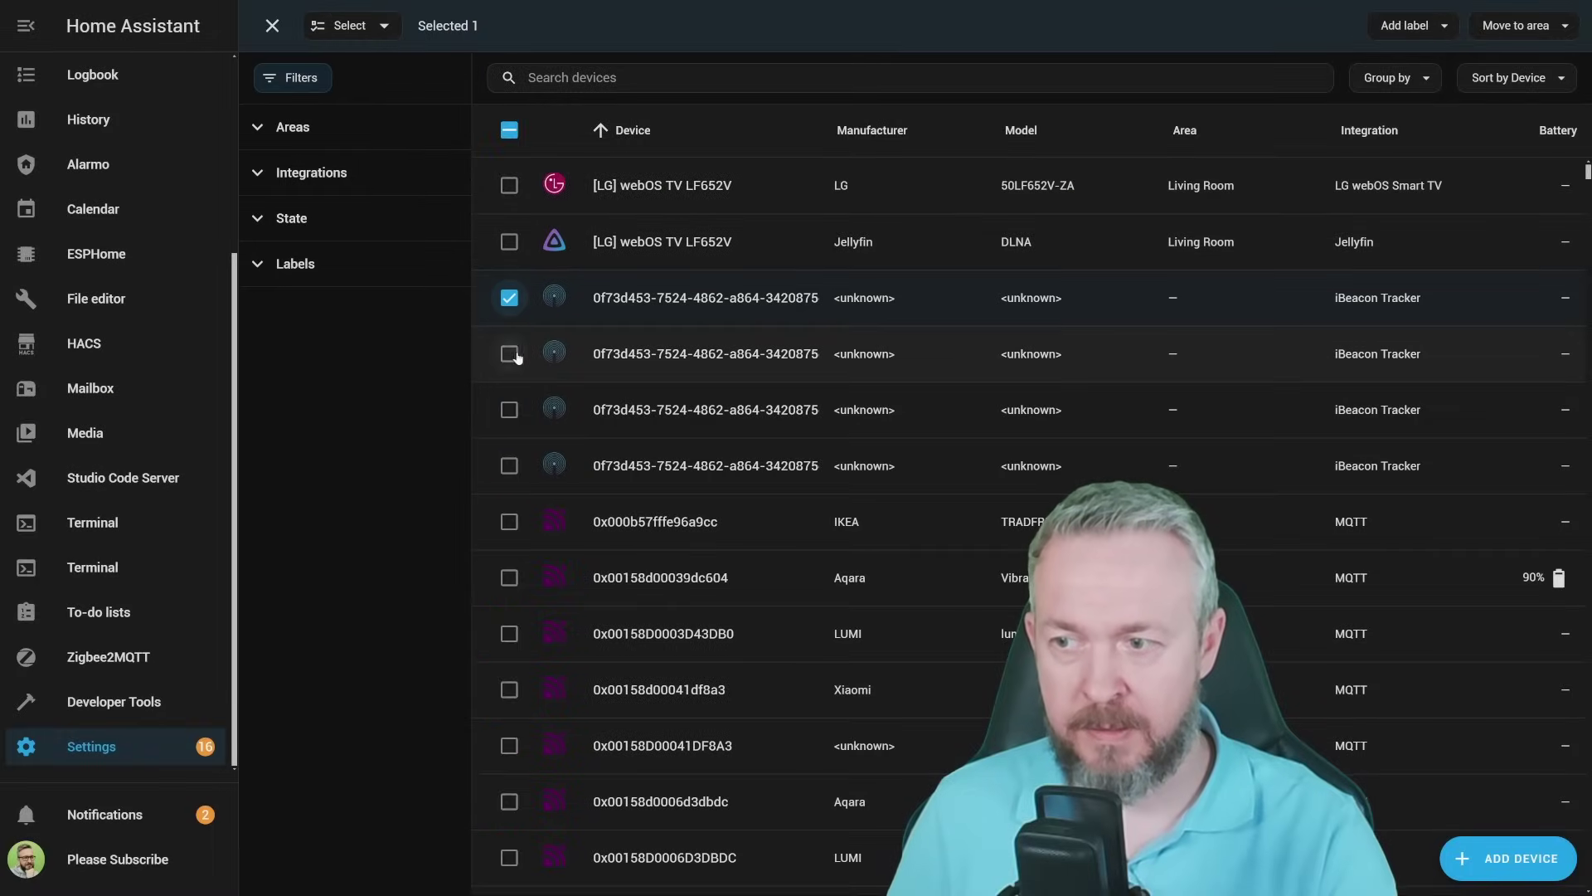
{"action": "left_click", "coordinate": [509, 353]}
{"action": "left_click", "coordinate": [509, 410]}
{"action": "left_click", "coordinate": [508, 467]}
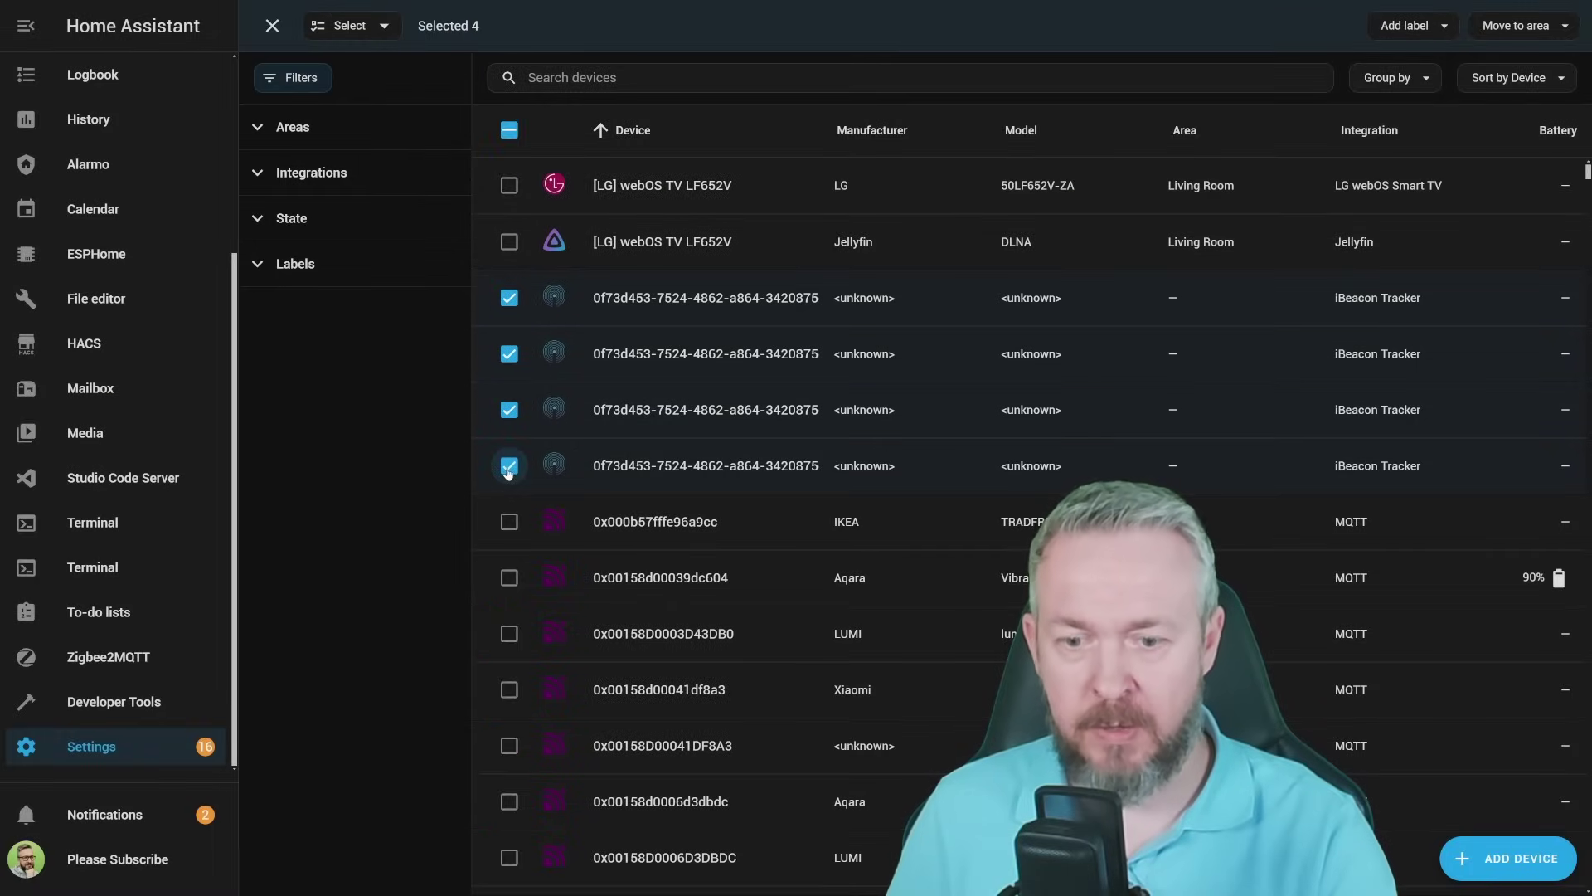
{"action": "left_click", "coordinate": [1516, 26]}
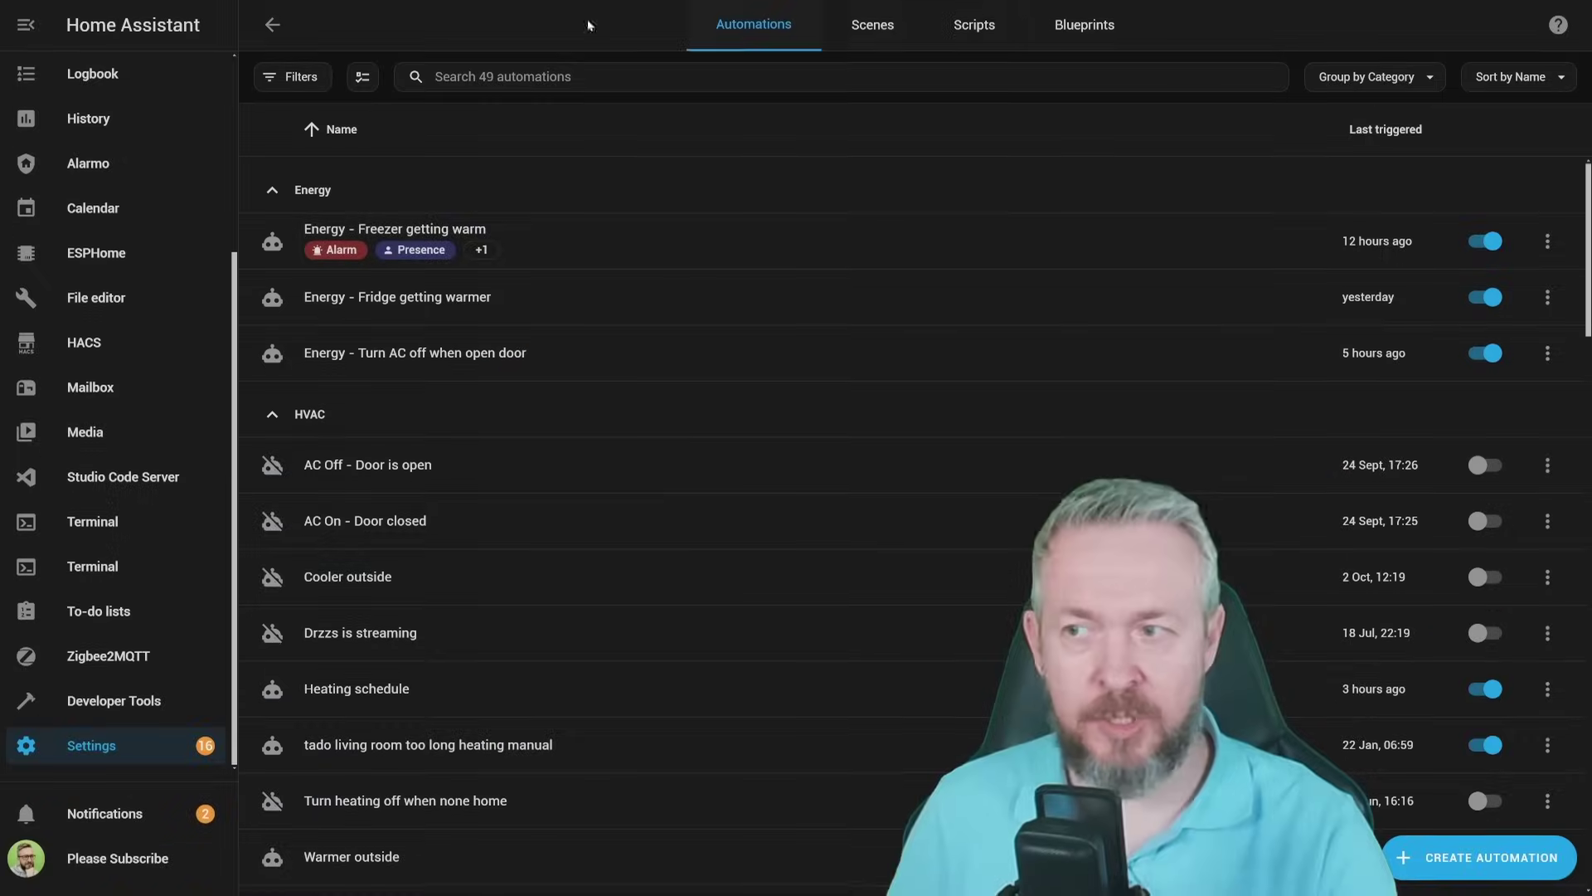
{"action": "left_click", "coordinate": [362, 77]}
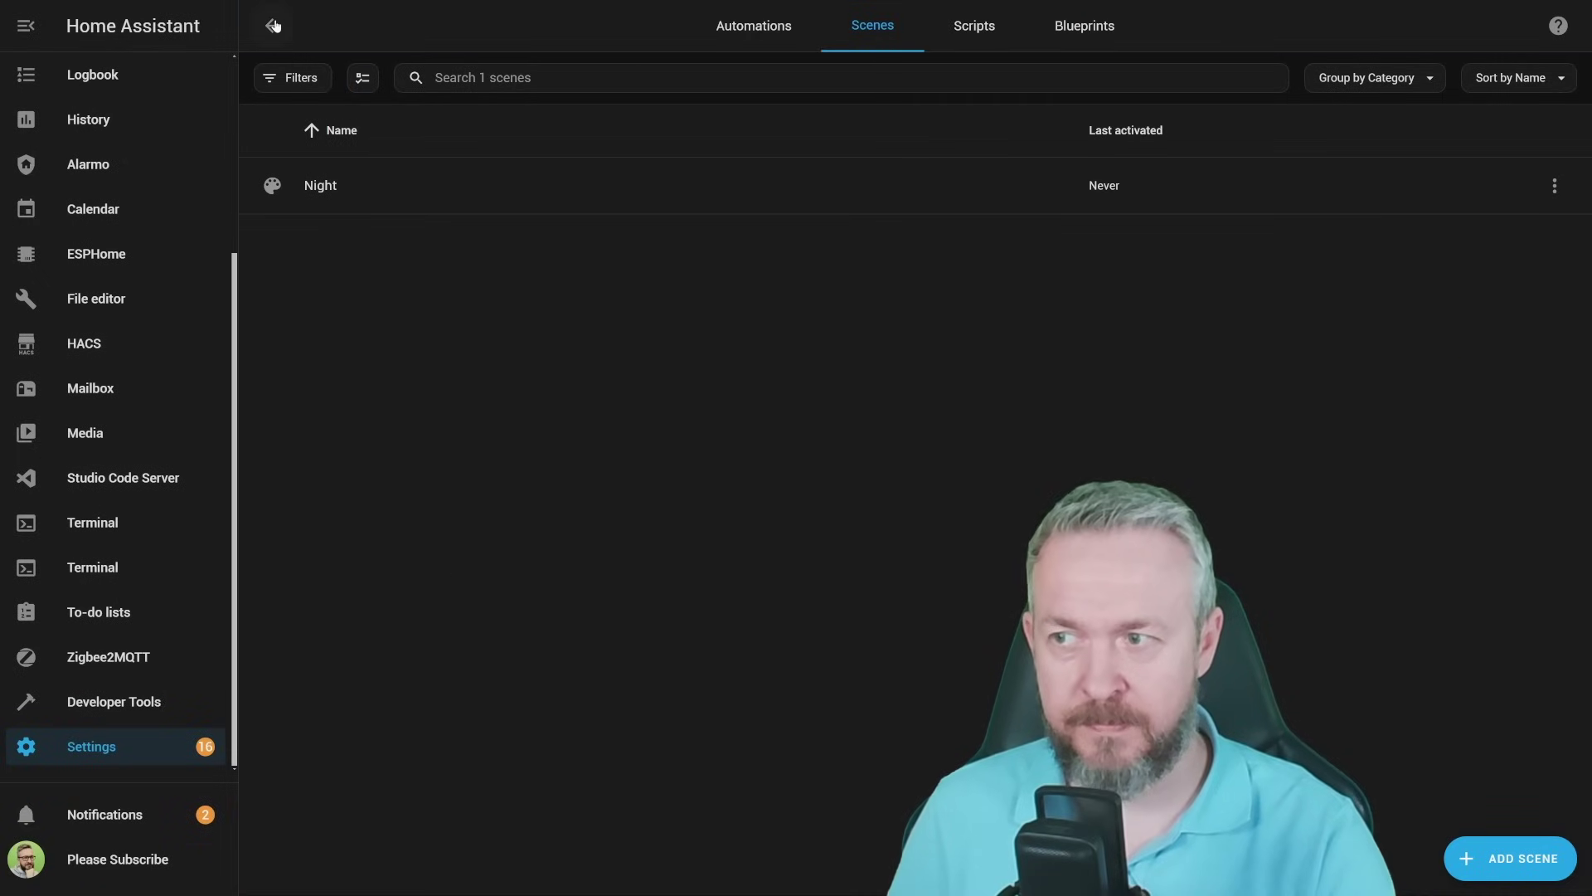
{"action": "left_click", "coordinate": [975, 25]}
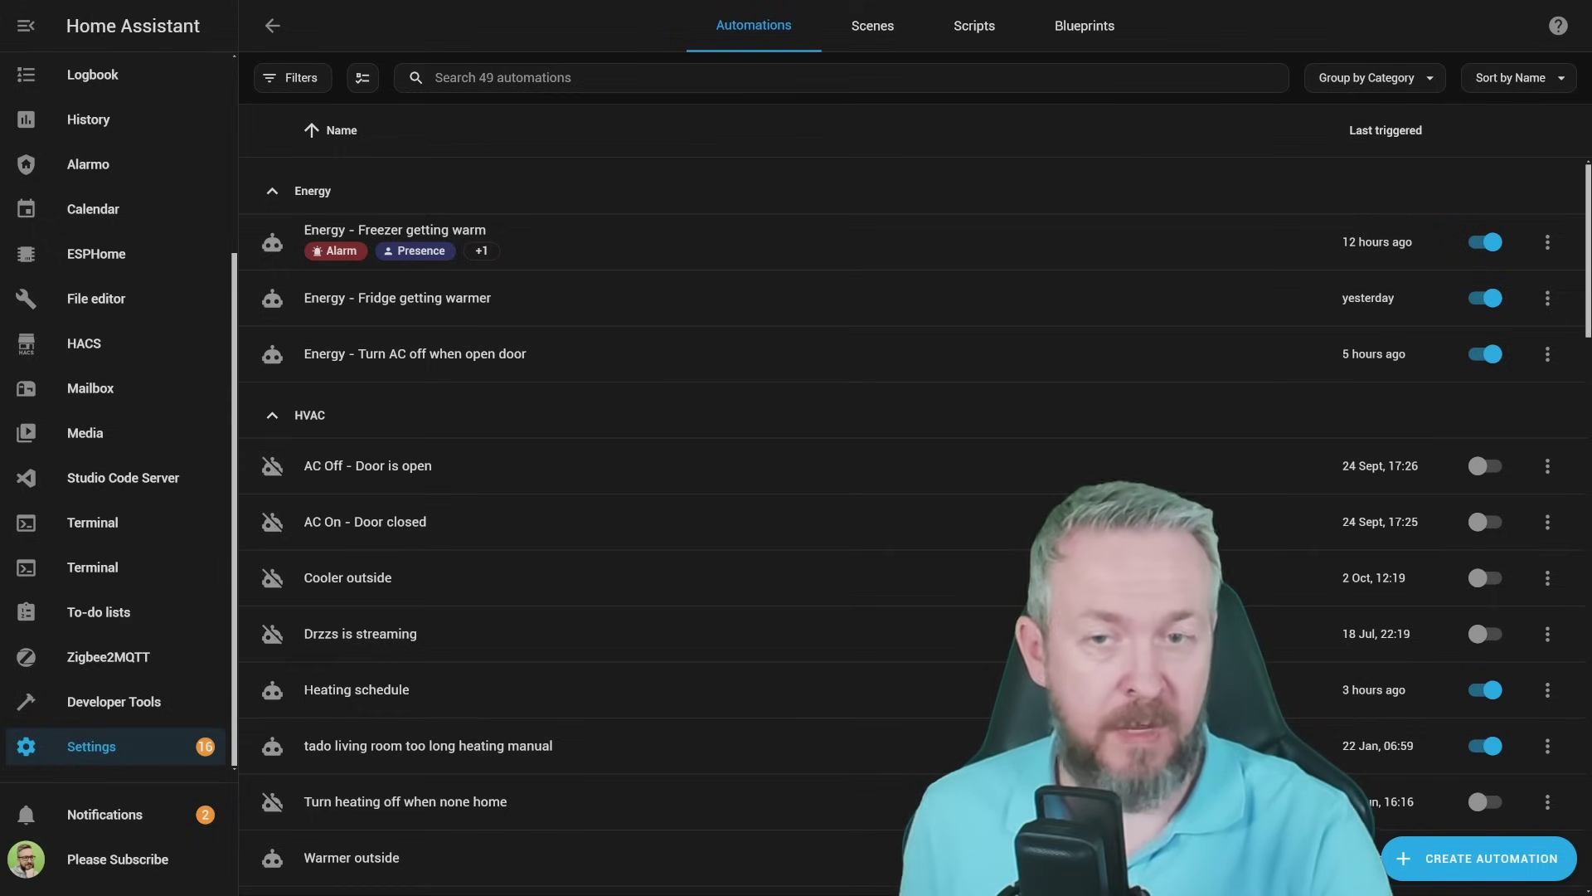
Start an empty automation with a Timer: Start service action, and choose its target timer.
{"action": "left_click", "coordinate": [1478, 858]}
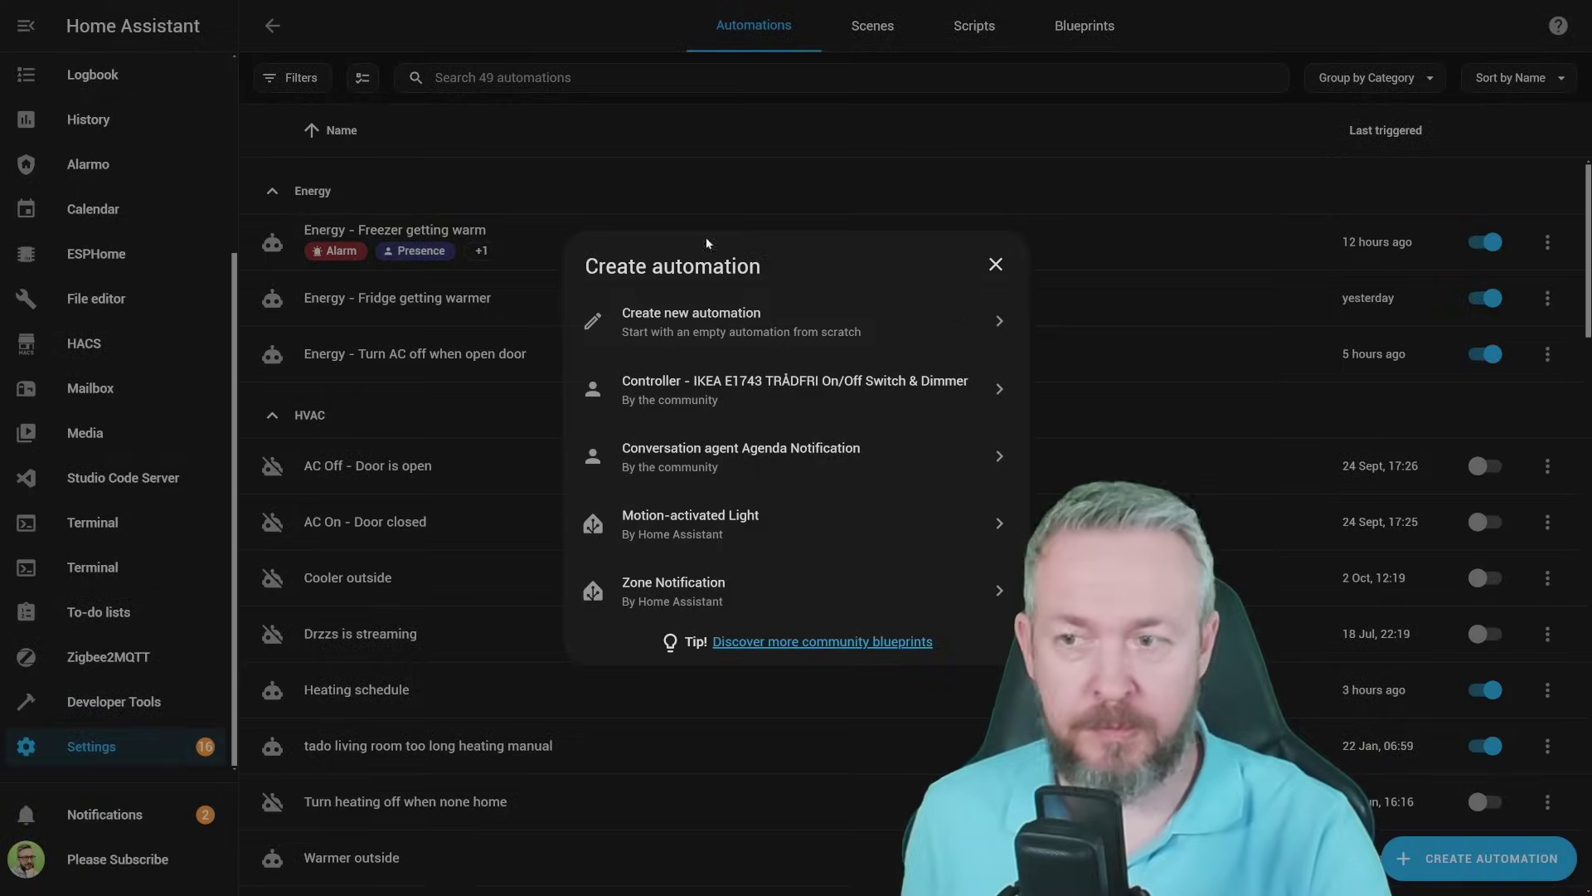
{"action": "left_click", "coordinate": [713, 319]}
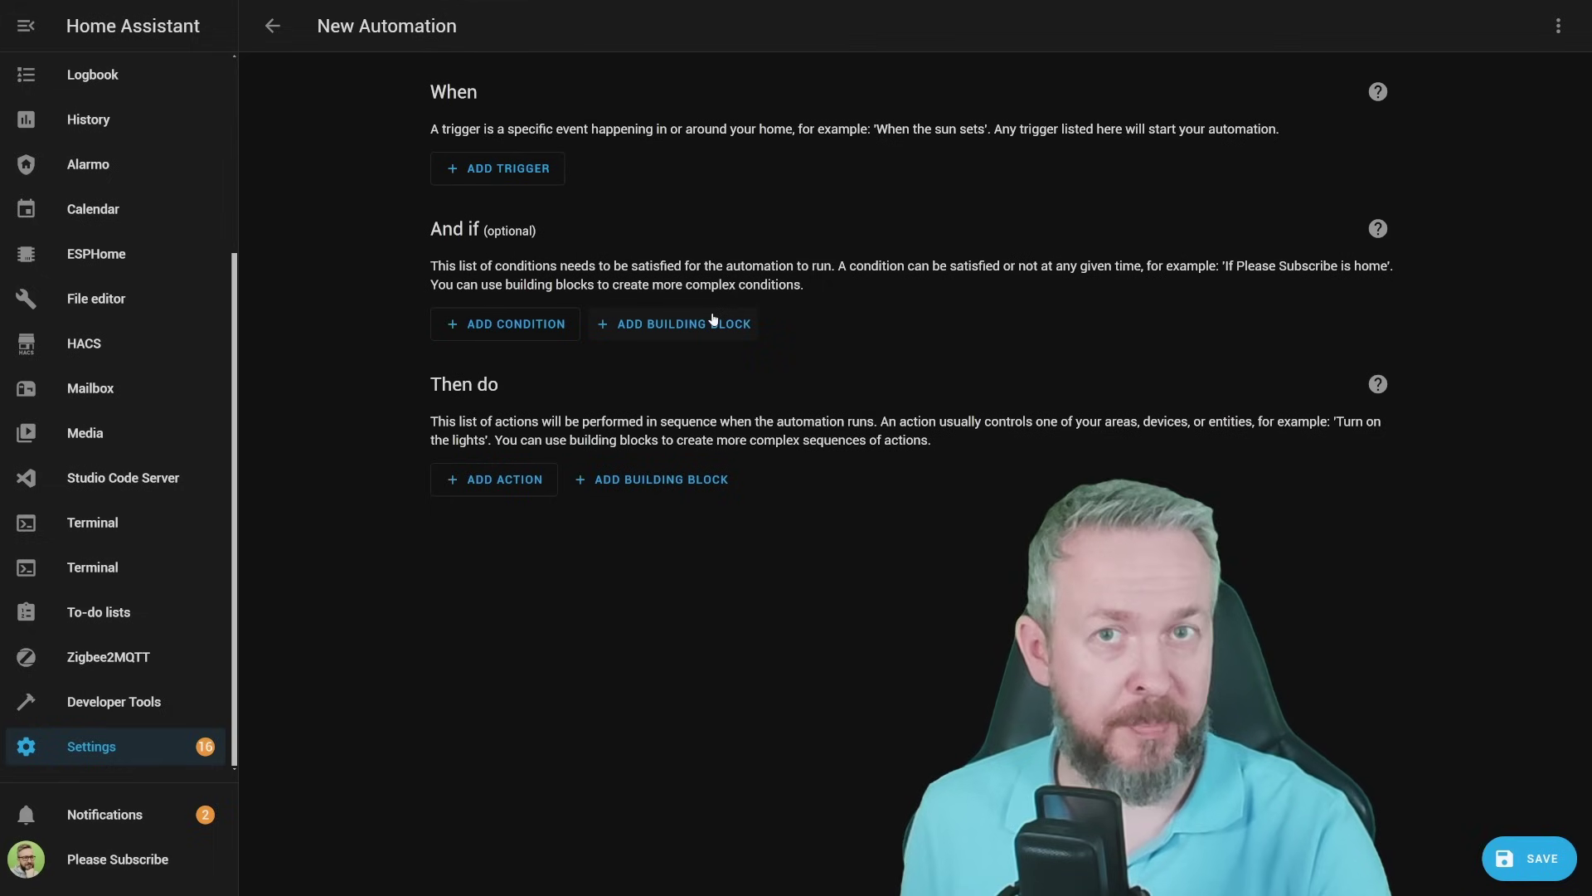
{"action": "left_click", "coordinate": [464, 480]}
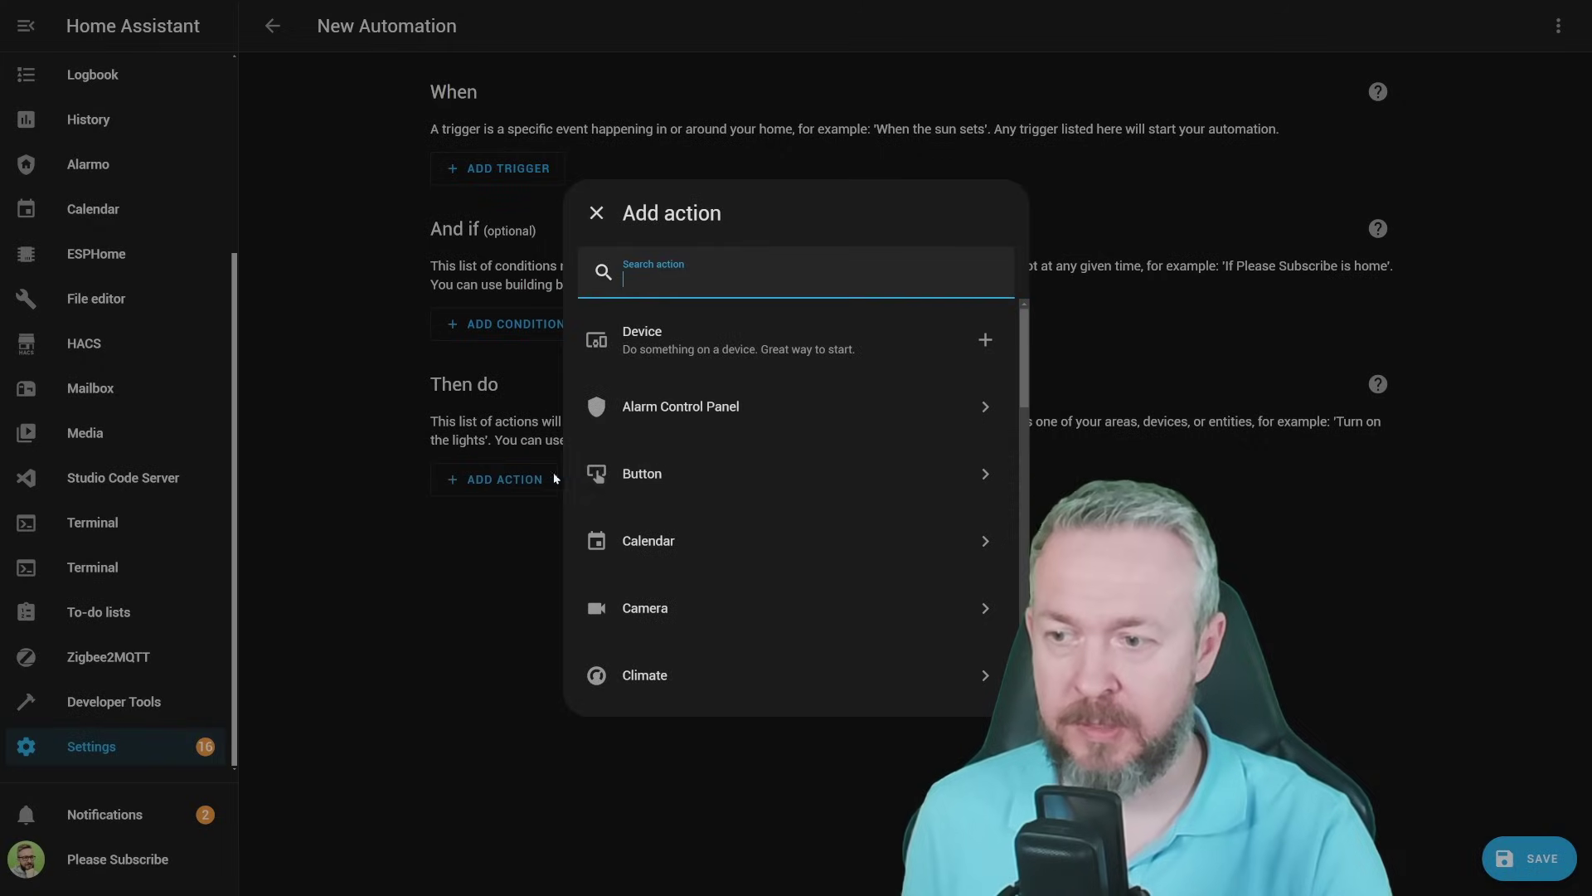
{"action": "left_click", "coordinate": [646, 338]}
{"action": "left_click", "coordinate": [645, 338]}
{"action": "type", "text": "timer"}
{"action": "left_click", "coordinate": [531, 830]}
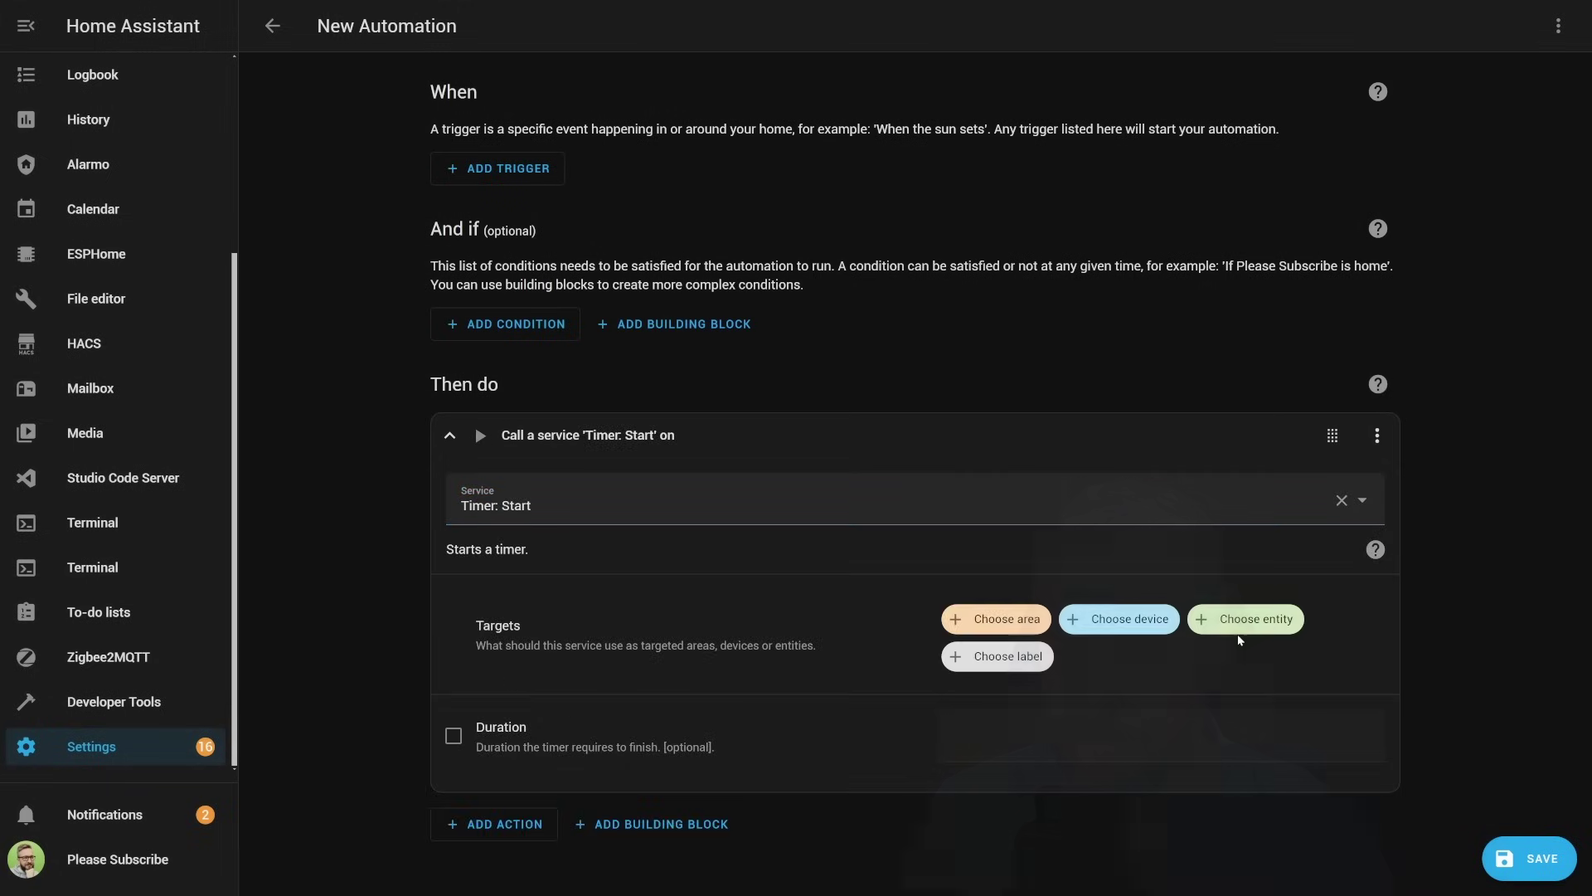
{"action": "left_click", "coordinate": [1234, 625]}
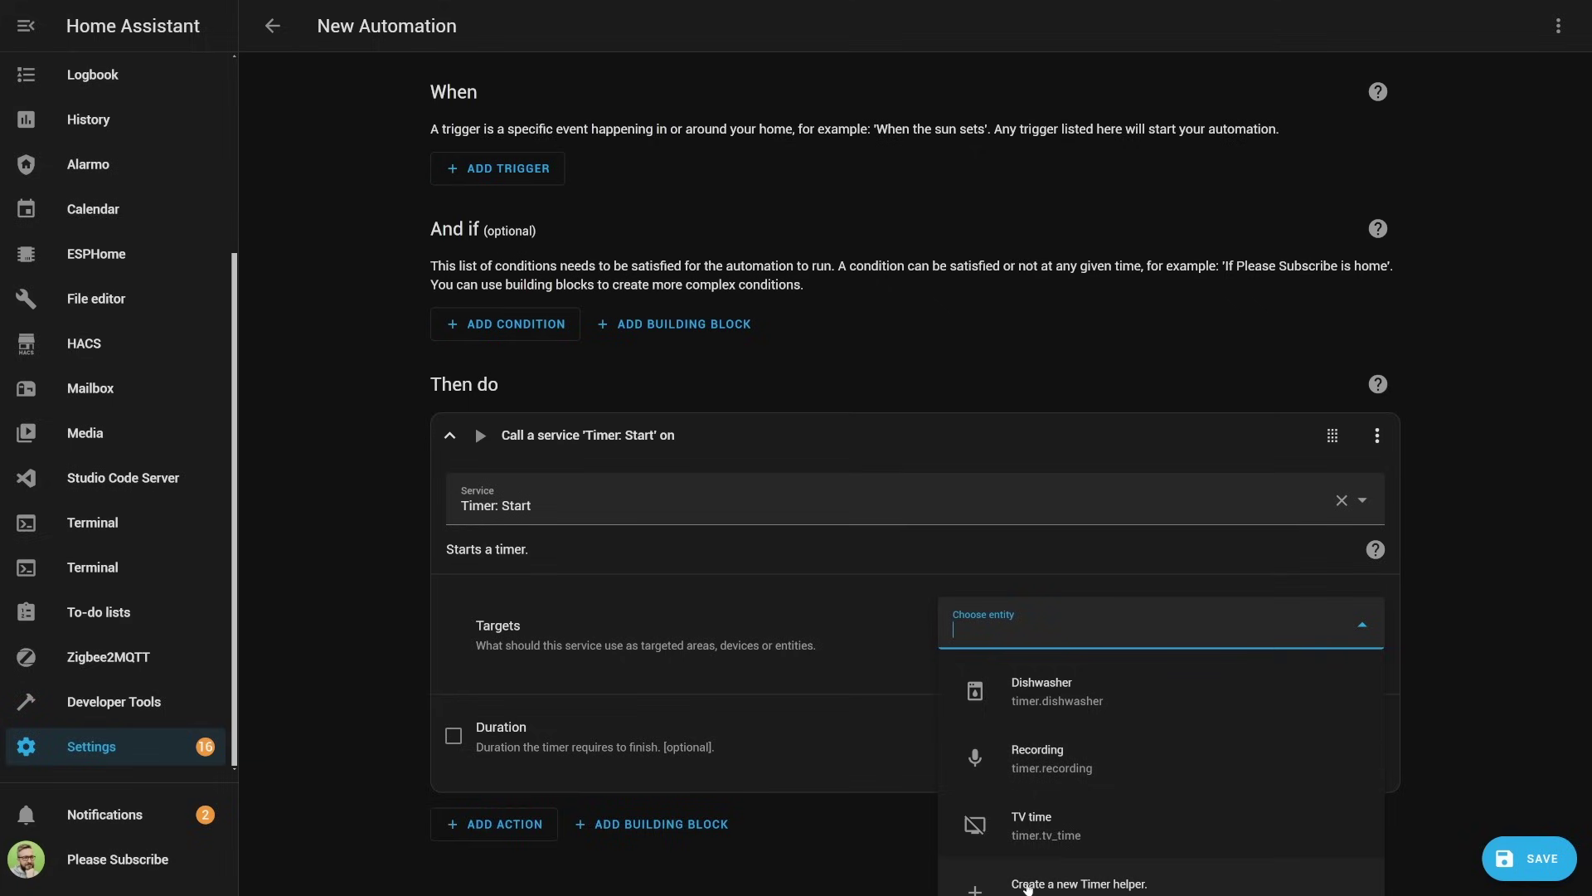
Create a timer helper 'Recording helper' with icon mdi:help and duration 00:05:00.
{"action": "left_click", "coordinate": [1028, 886]}
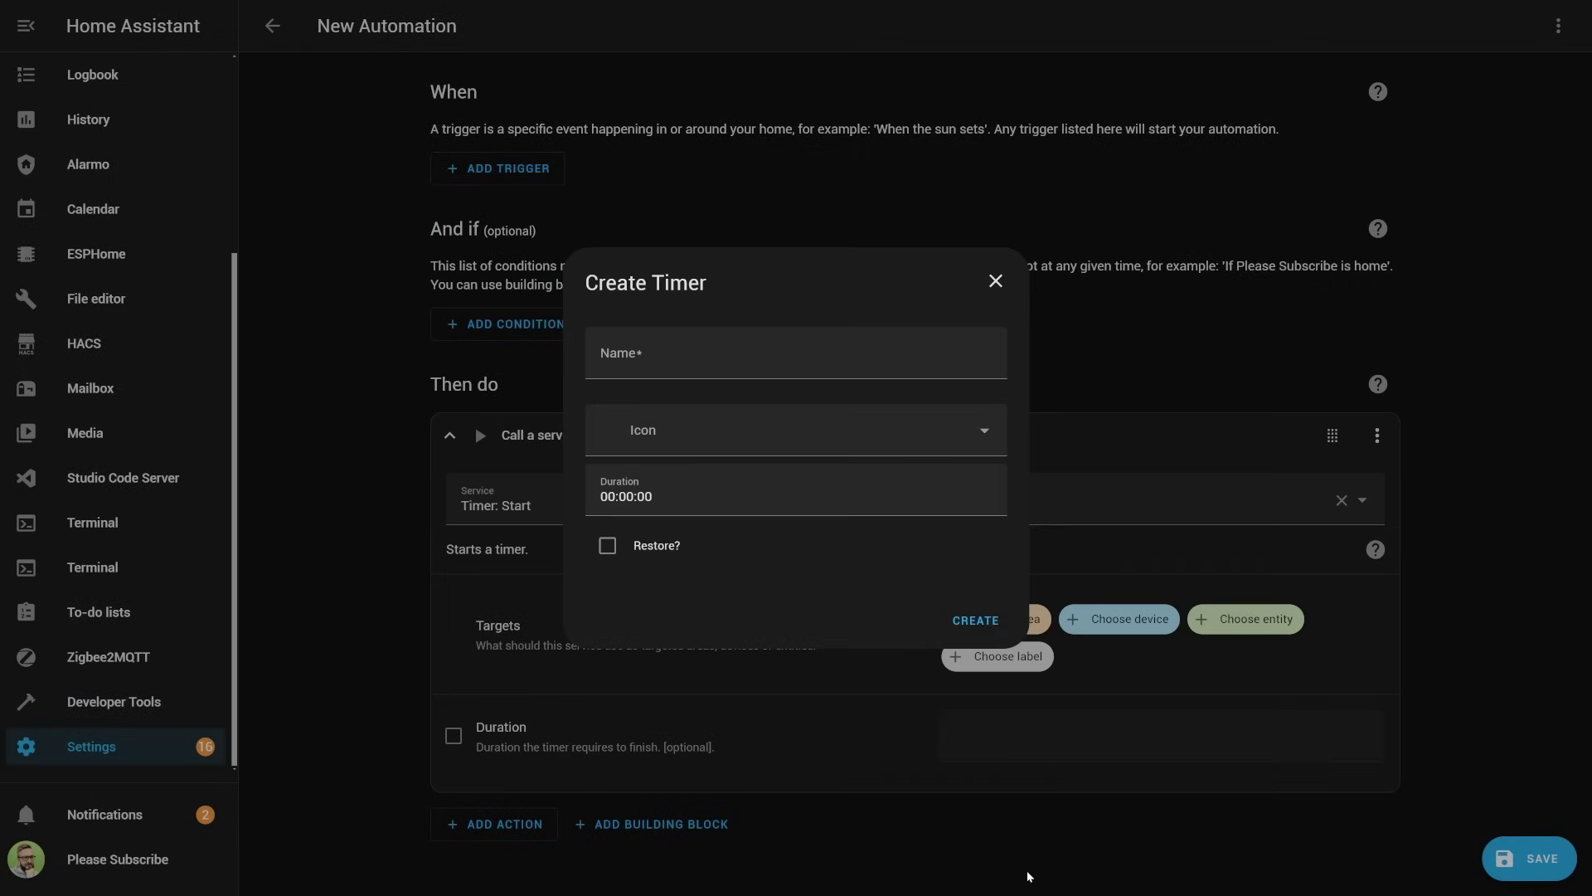
{"action": "left_click", "coordinate": [741, 353]}
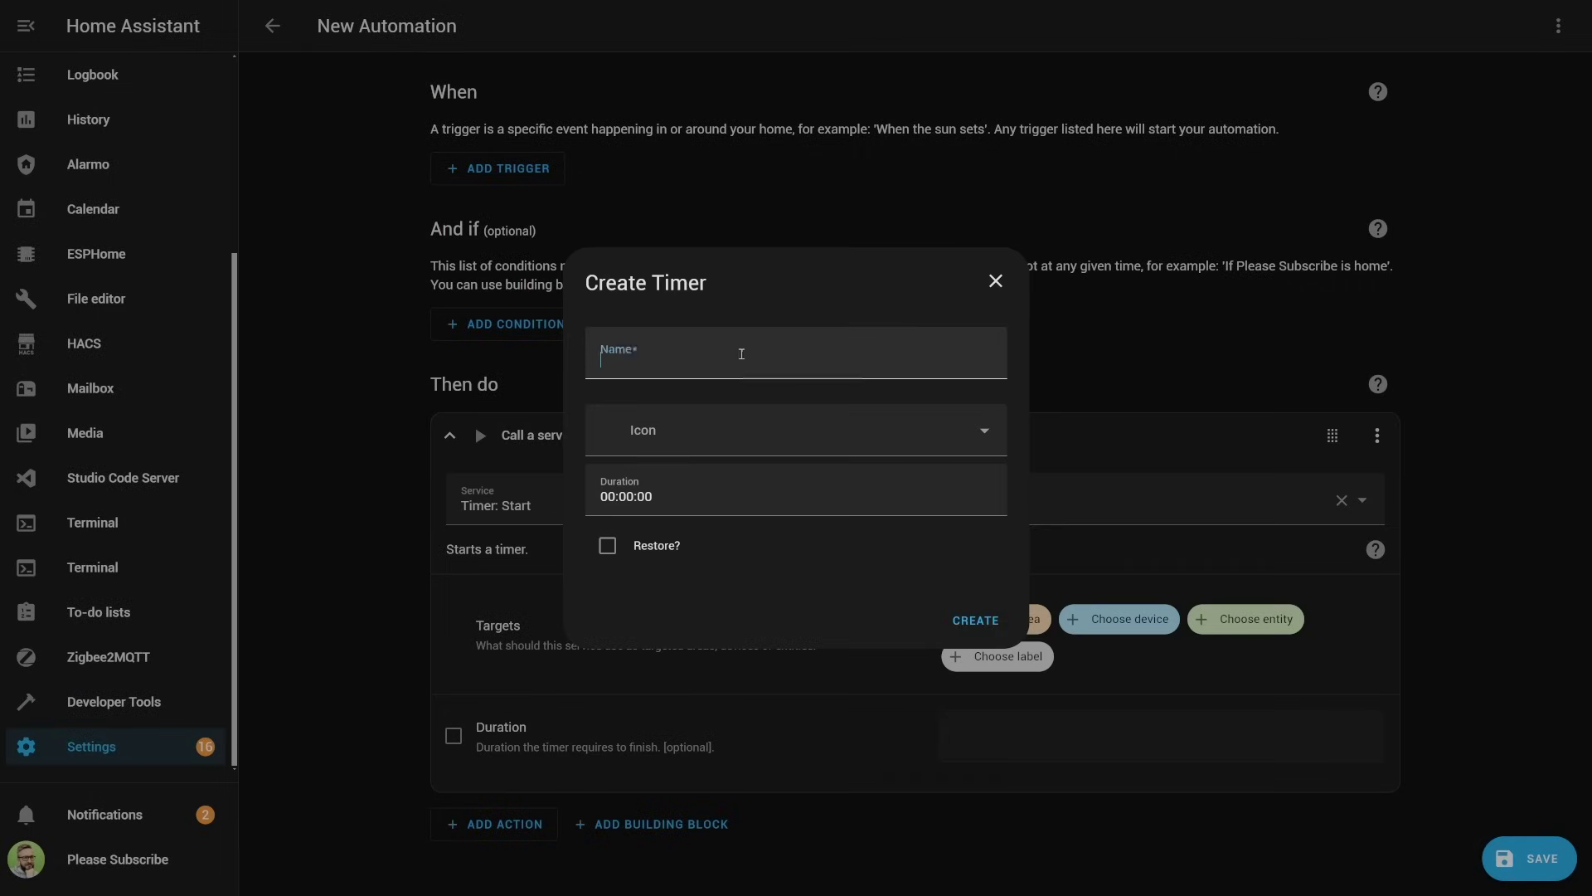
{"action": "type", "text": "Recording help"}
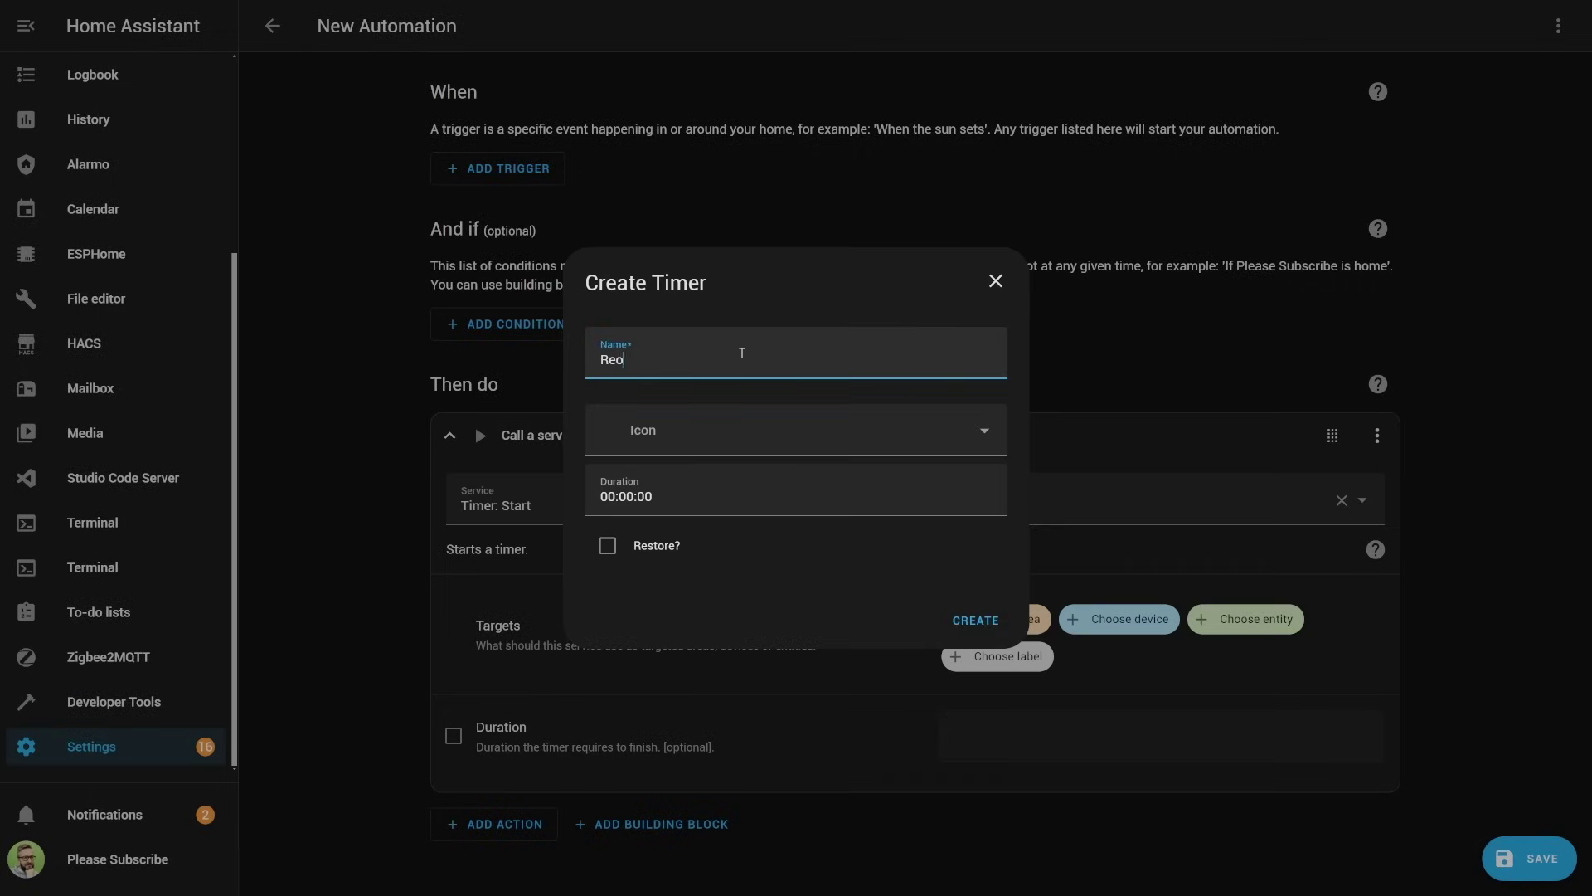
{"action": "type", "text": "er"}
{"action": "key", "text": "Tab"}
{"action": "type", "text": "mdi:help"}
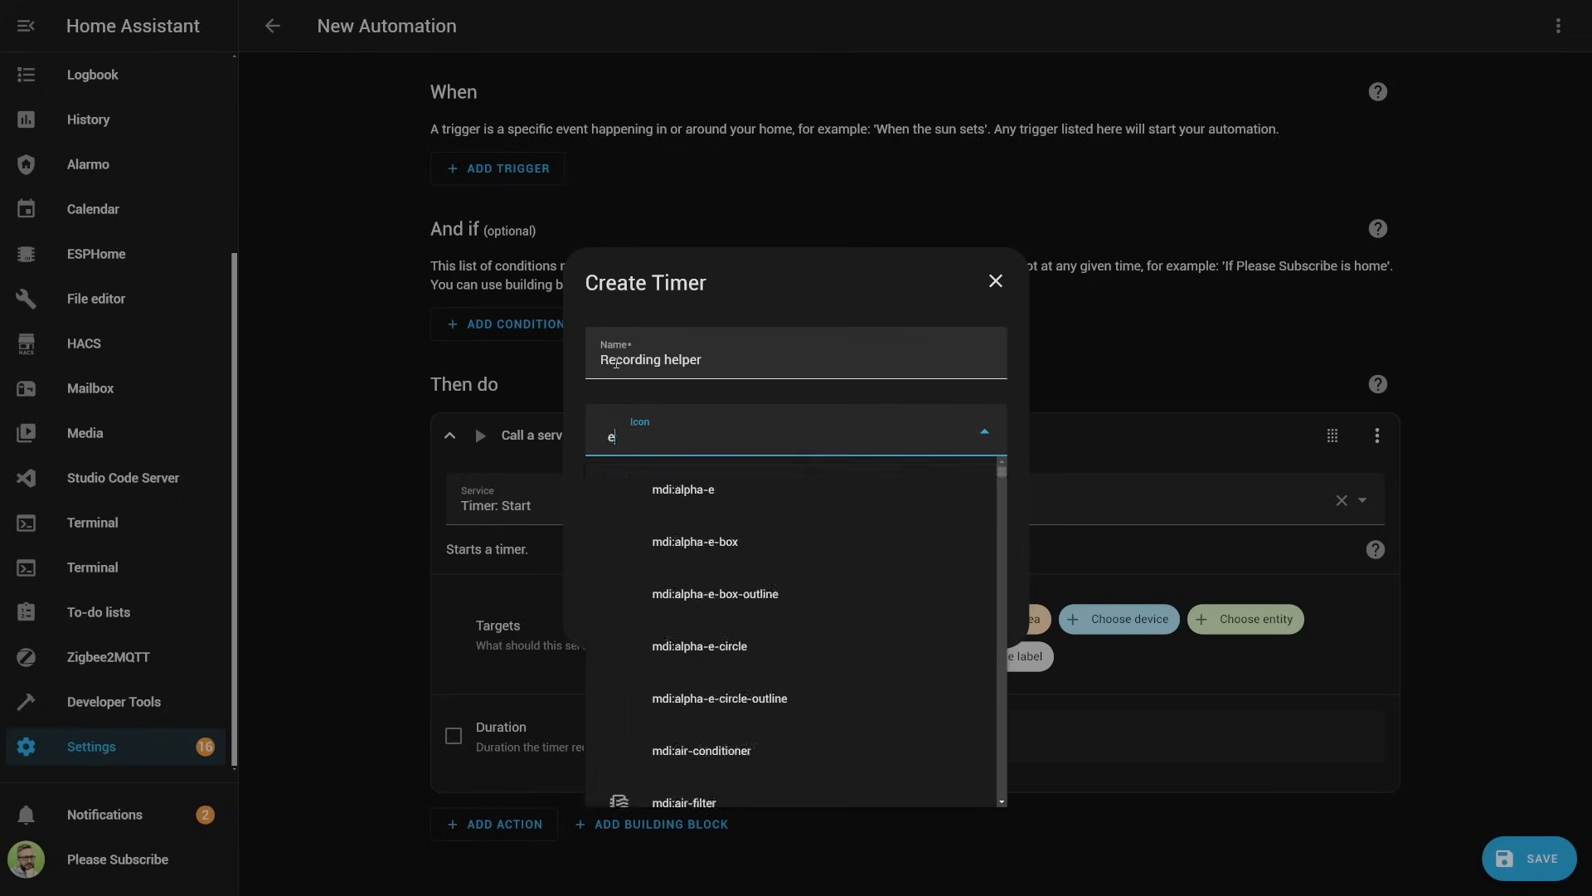
{"action": "key", "text": "Return"}
{"action": "left_click", "coordinate": [636, 495]}
{"action": "left_click_drag", "start_coordinate": [636, 495], "coordinate": [630, 496]}
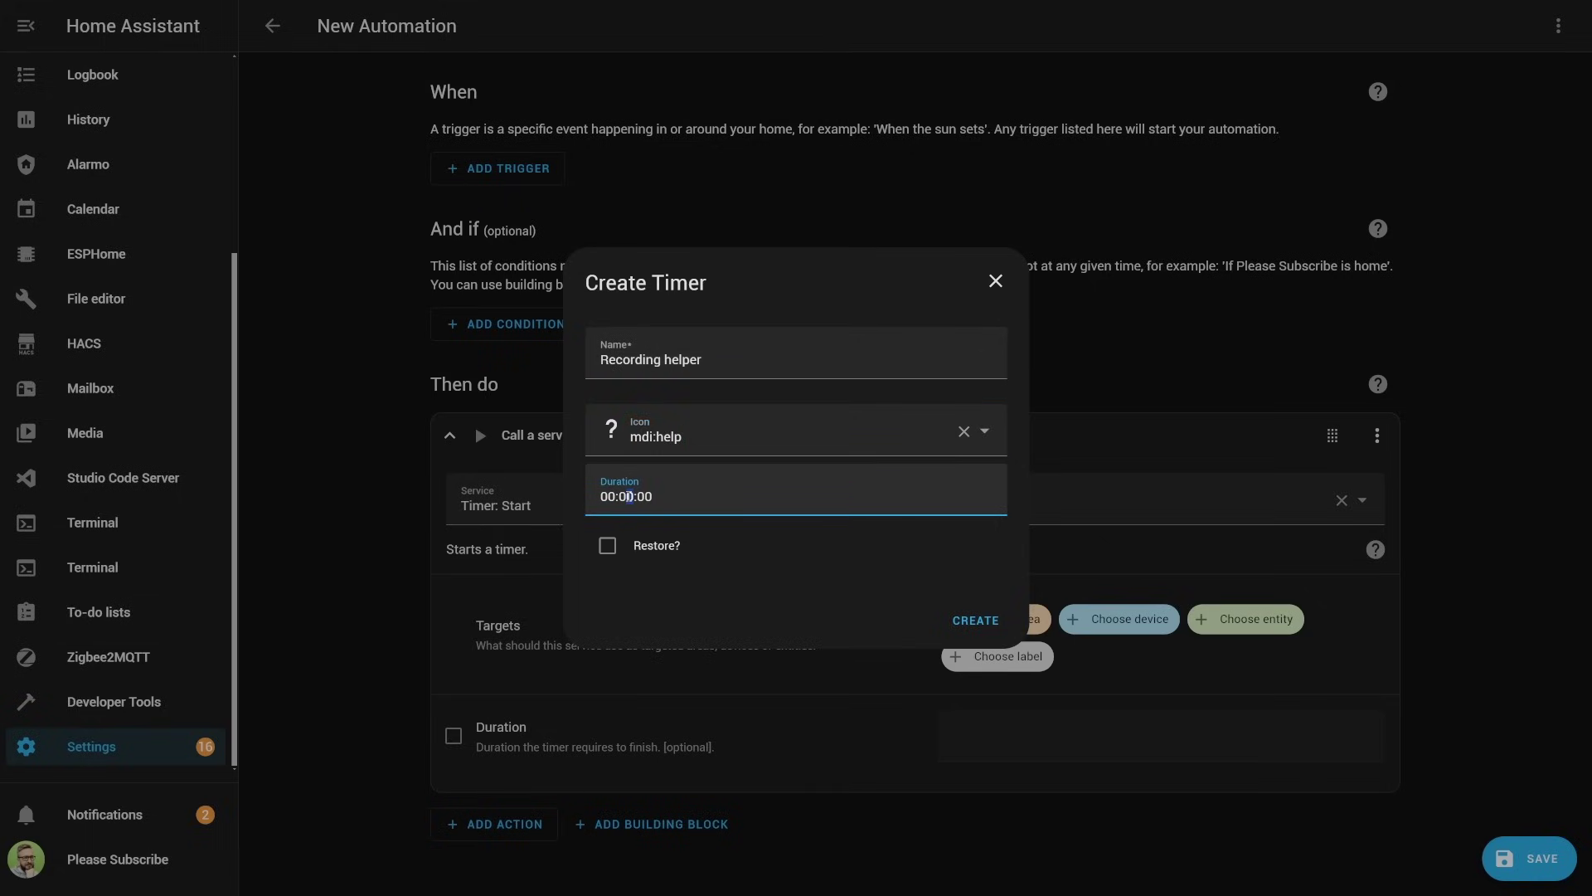
{"action": "left_click", "coordinate": [985, 624]}
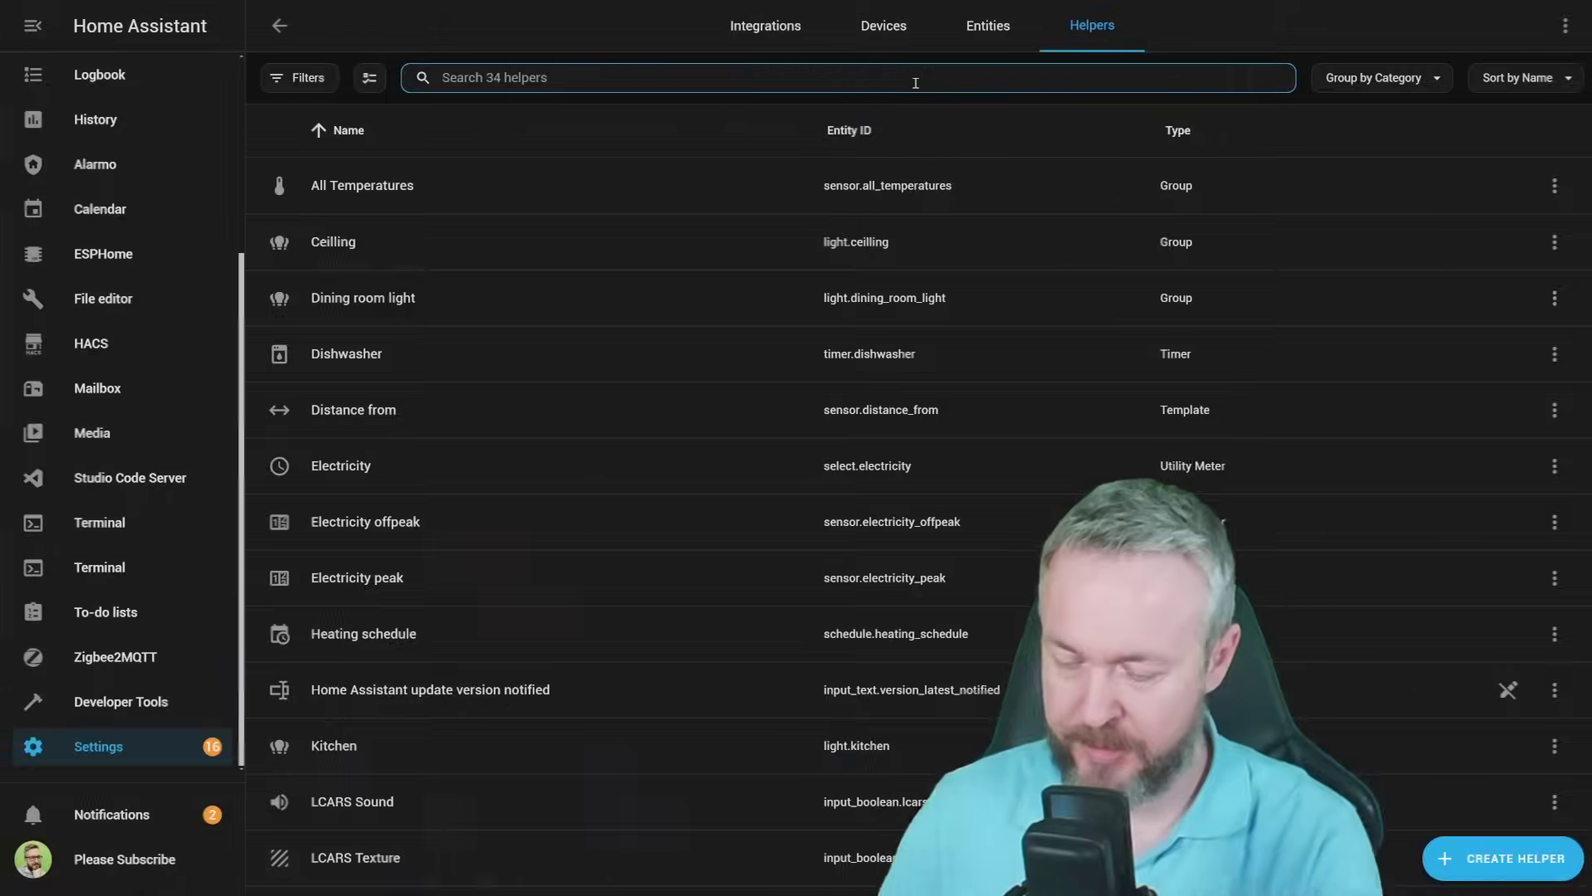
Search the helpers list for 'recor'.
{"action": "left_click", "coordinate": [913, 78]}
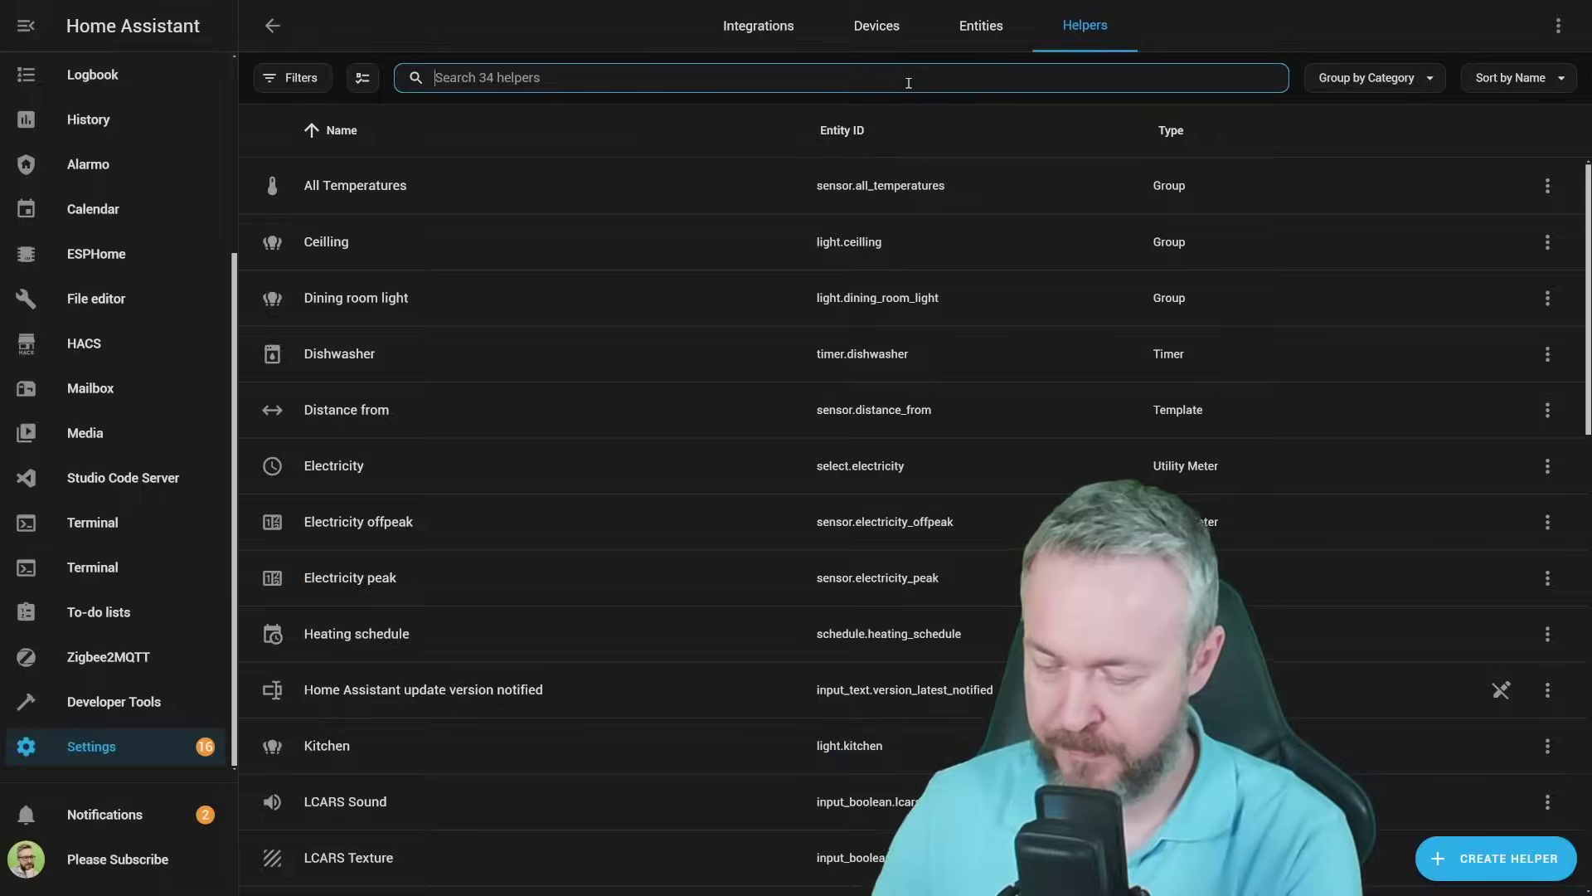
{"action": "type", "text": "recor"}
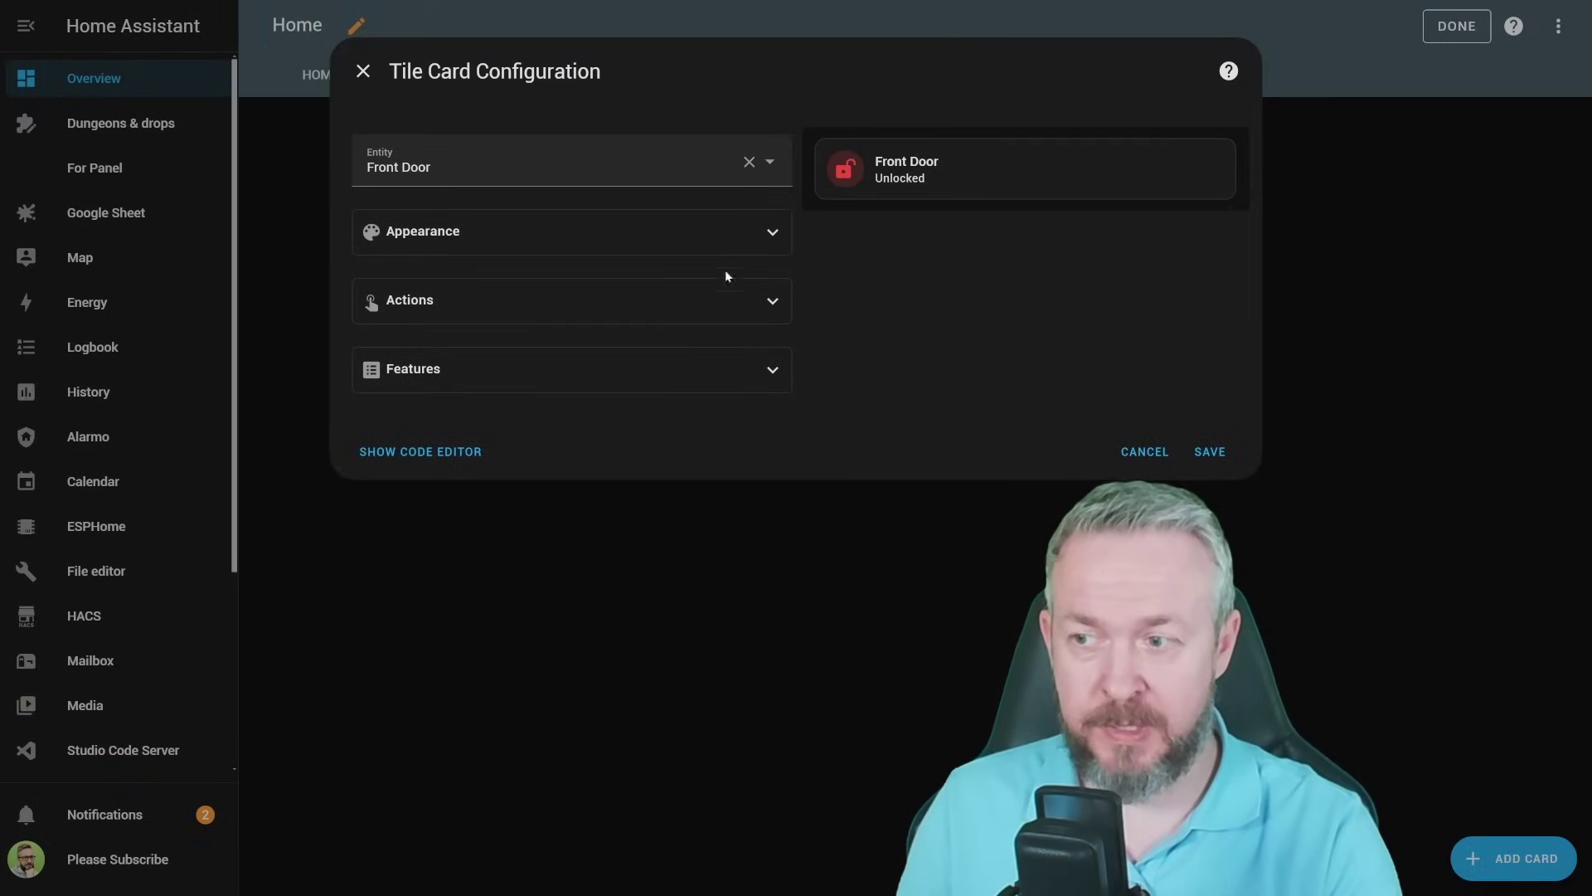
Add the Lock commands and Lock open door features to the Front Door tile card.
{"action": "left_click", "coordinate": [725, 368]}
{"action": "left_click", "coordinate": [461, 427]}
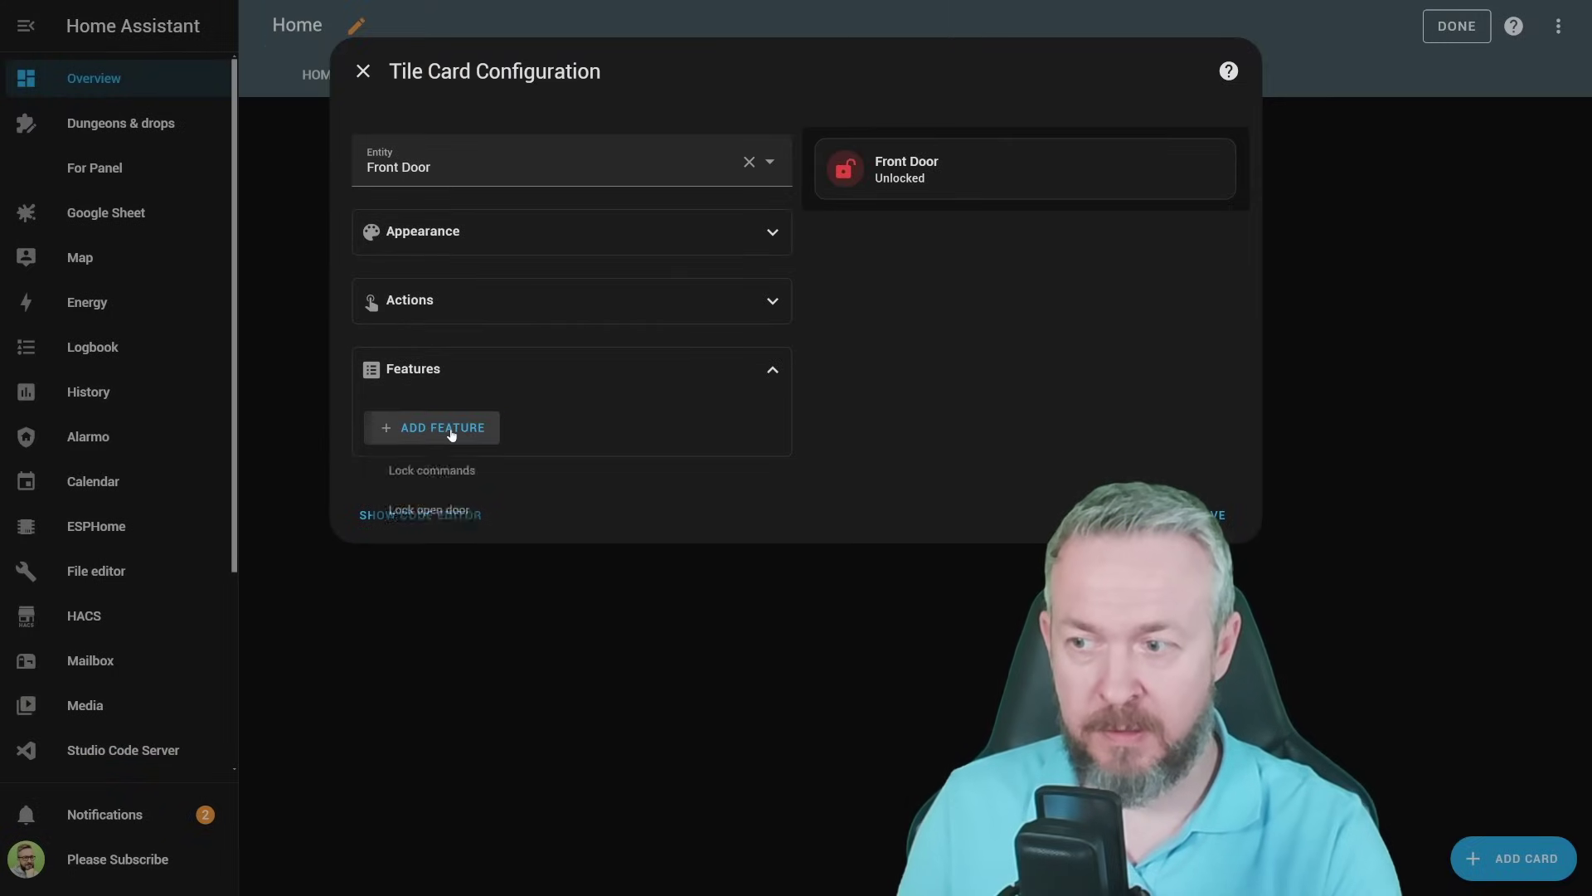
{"action": "left_click", "coordinate": [439, 473]}
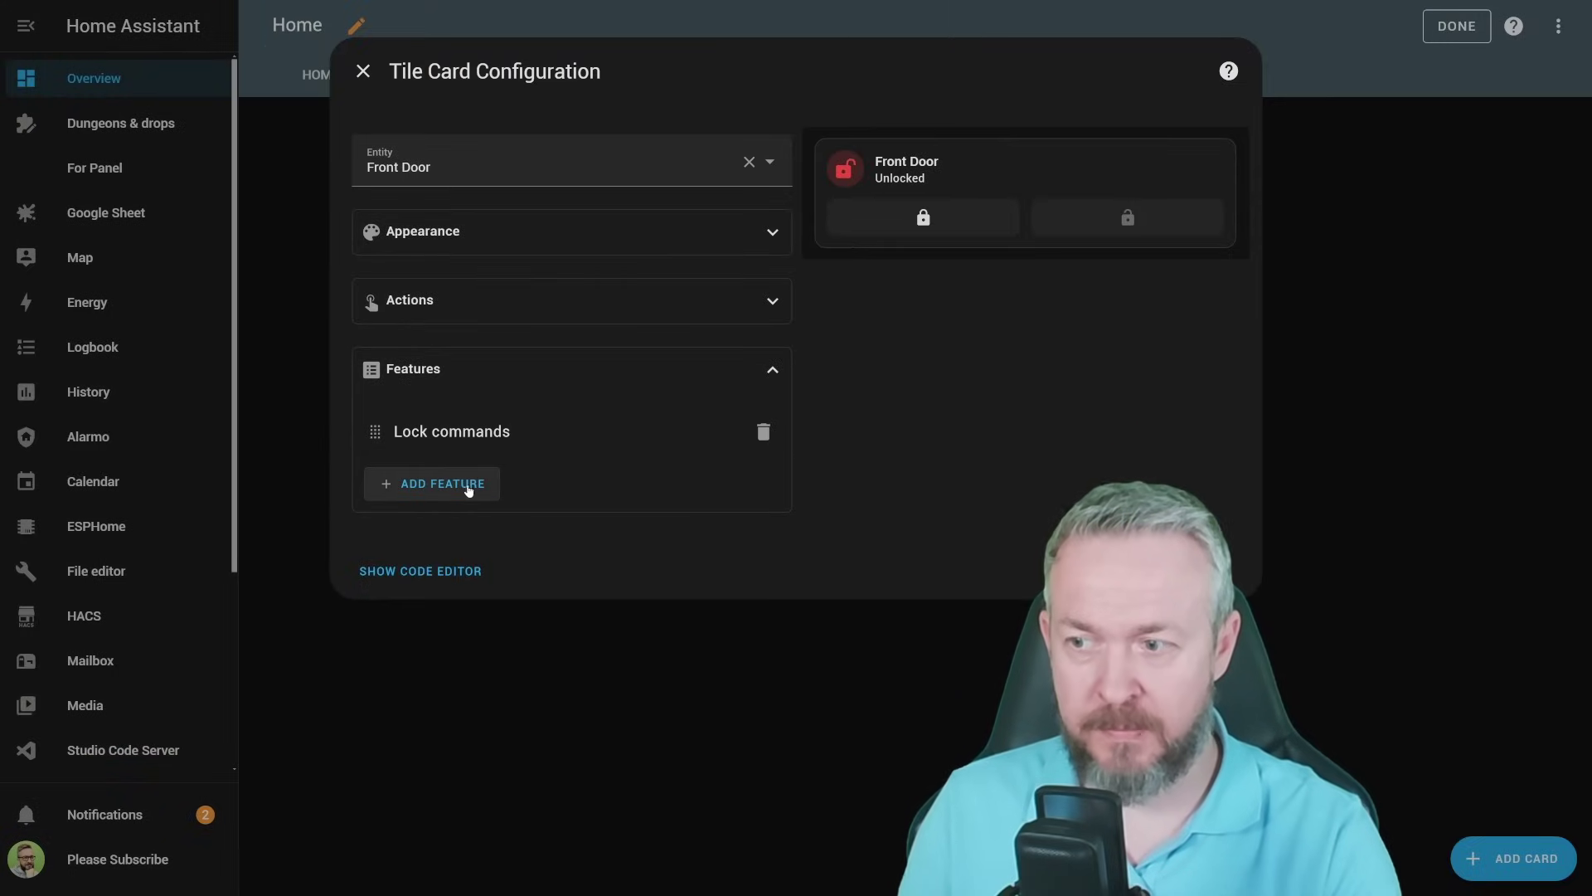
{"action": "left_click", "coordinate": [466, 485]}
{"action": "left_click", "coordinate": [485, 581]}
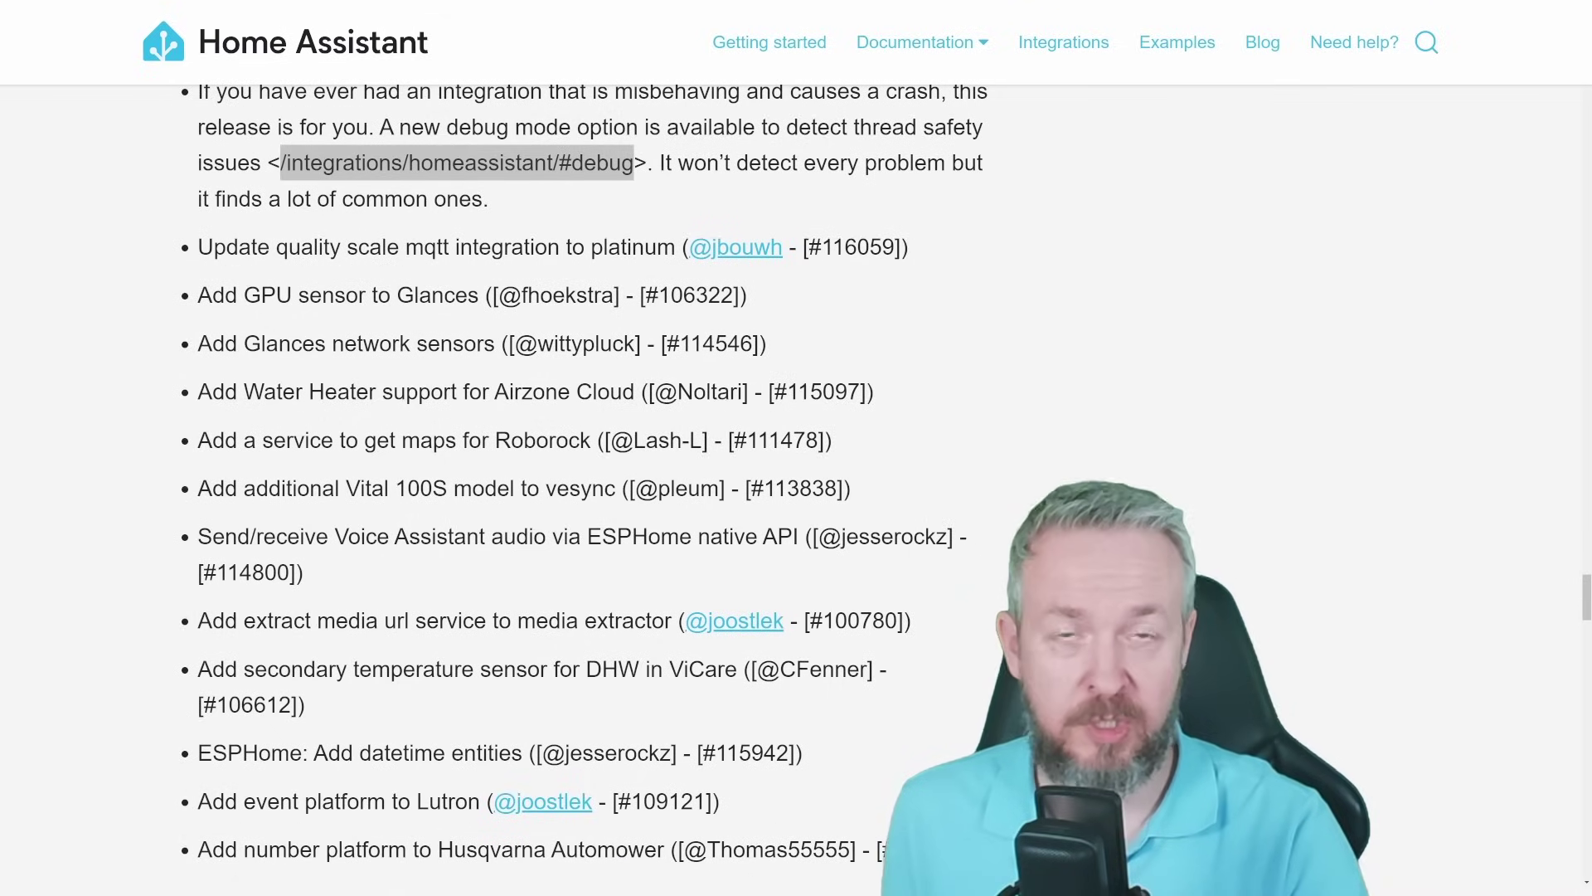
Scroll the 2024.5 release notes down to the new integrations list.
{"action": "scroll", "coordinate": [547, 481], "scroll_direction": "down", "scroll_amount": 2}
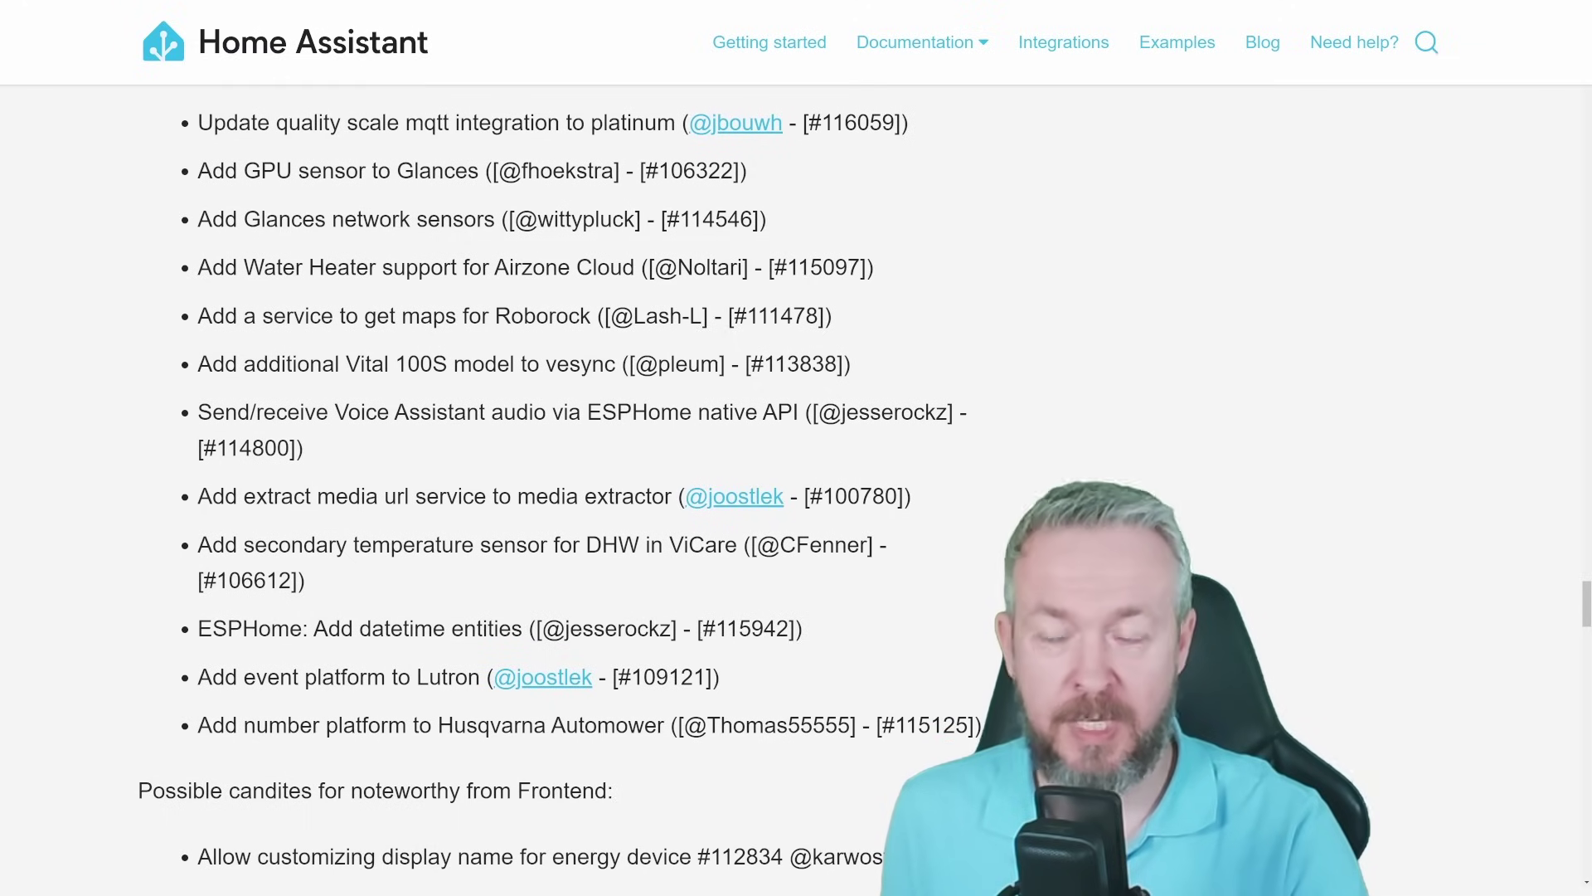
{"action": "scroll", "coordinate": [547, 481], "scroll_direction": "down", "scroll_amount": 2}
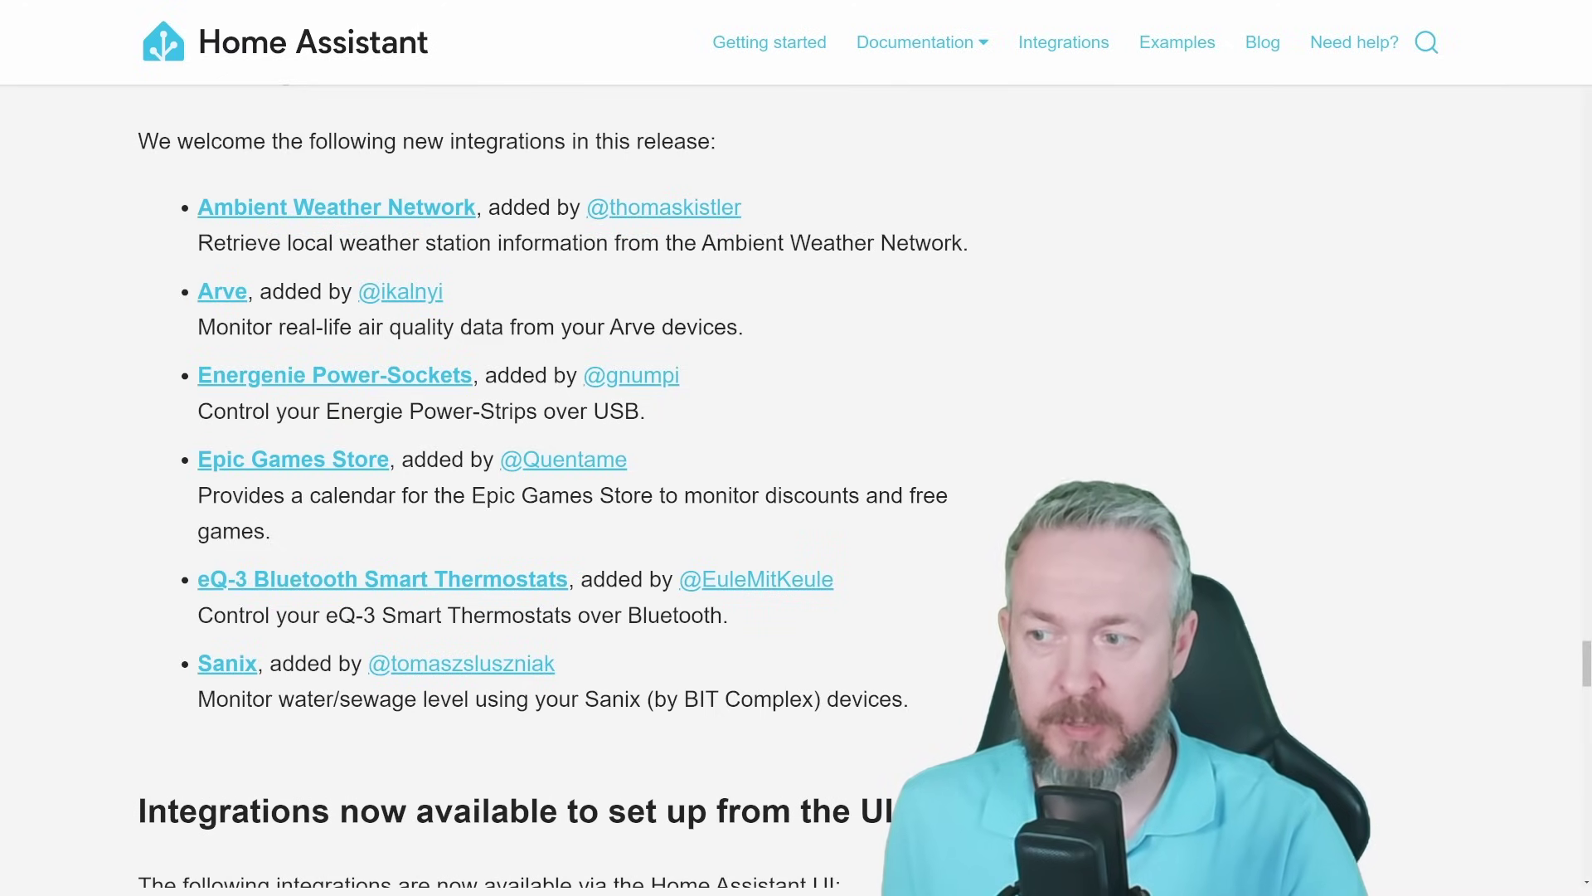
{"action": "scroll", "coordinate": [581, 498], "scroll_direction": "down", "scroll_amount": 1}
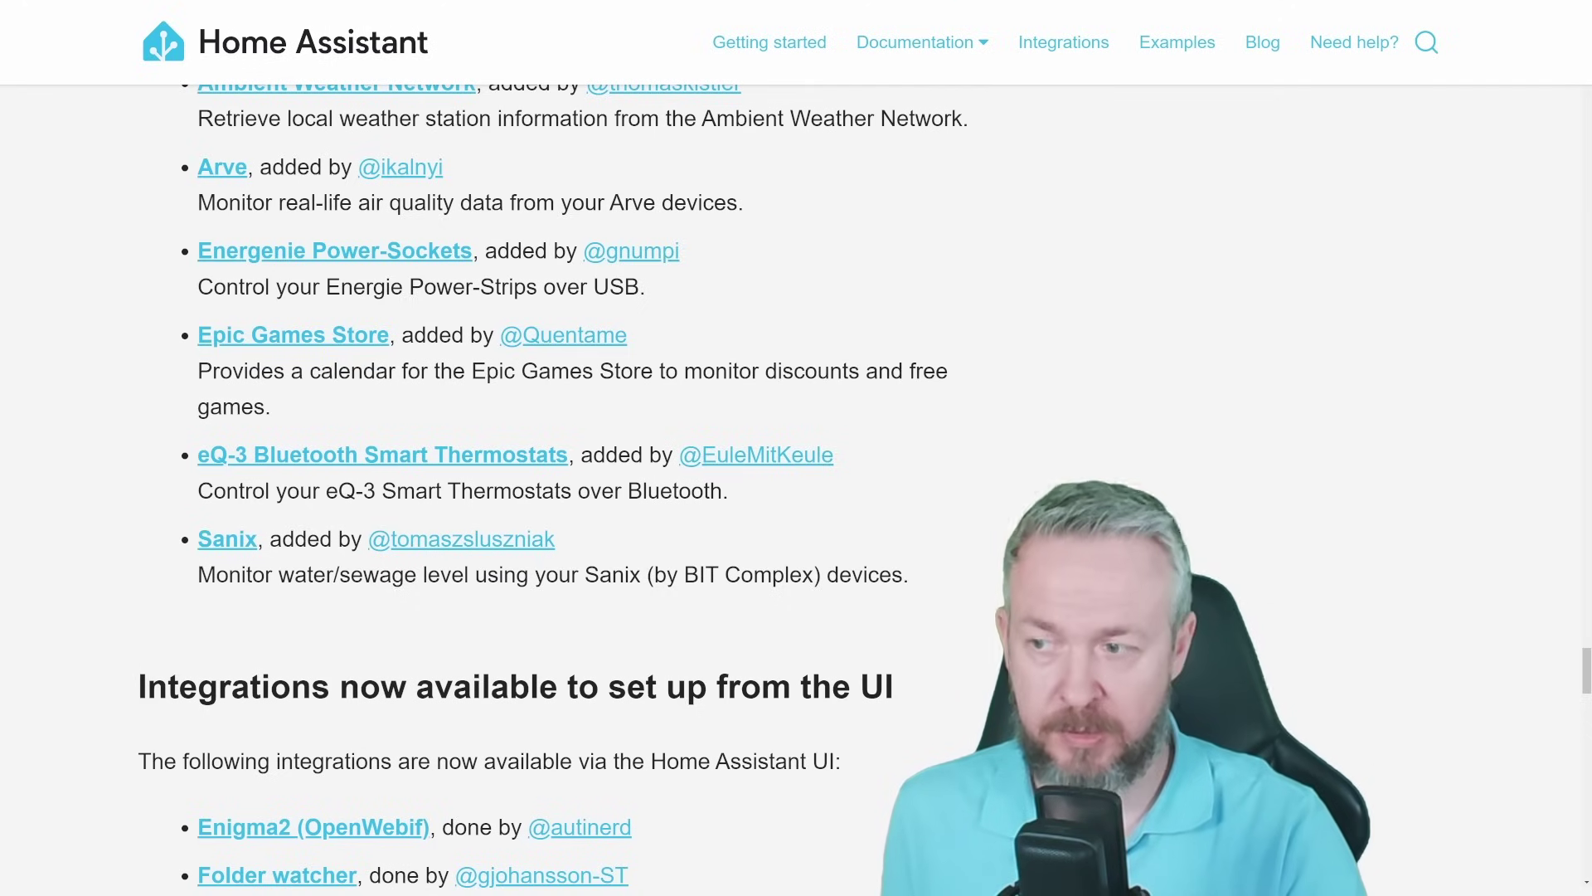
{"action": "scroll", "coordinate": [581, 498], "scroll_direction": "down", "scroll_amount": 2}
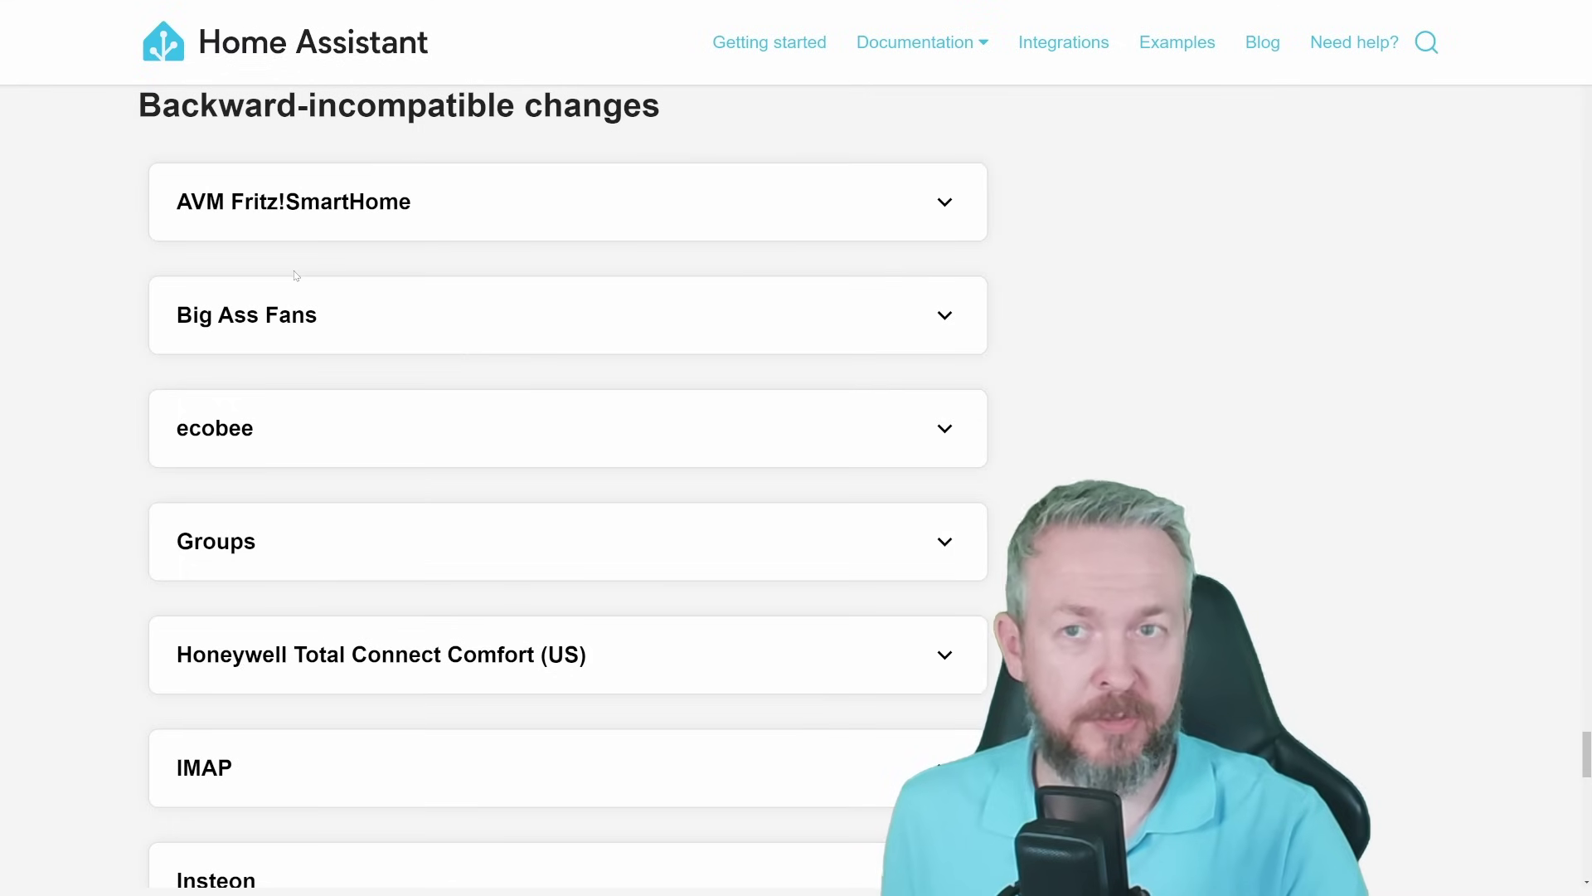
Expand and collapse the Groups, IMAP and Templates backward-incompatible change entries.
{"action": "left_click", "coordinate": [251, 521]}
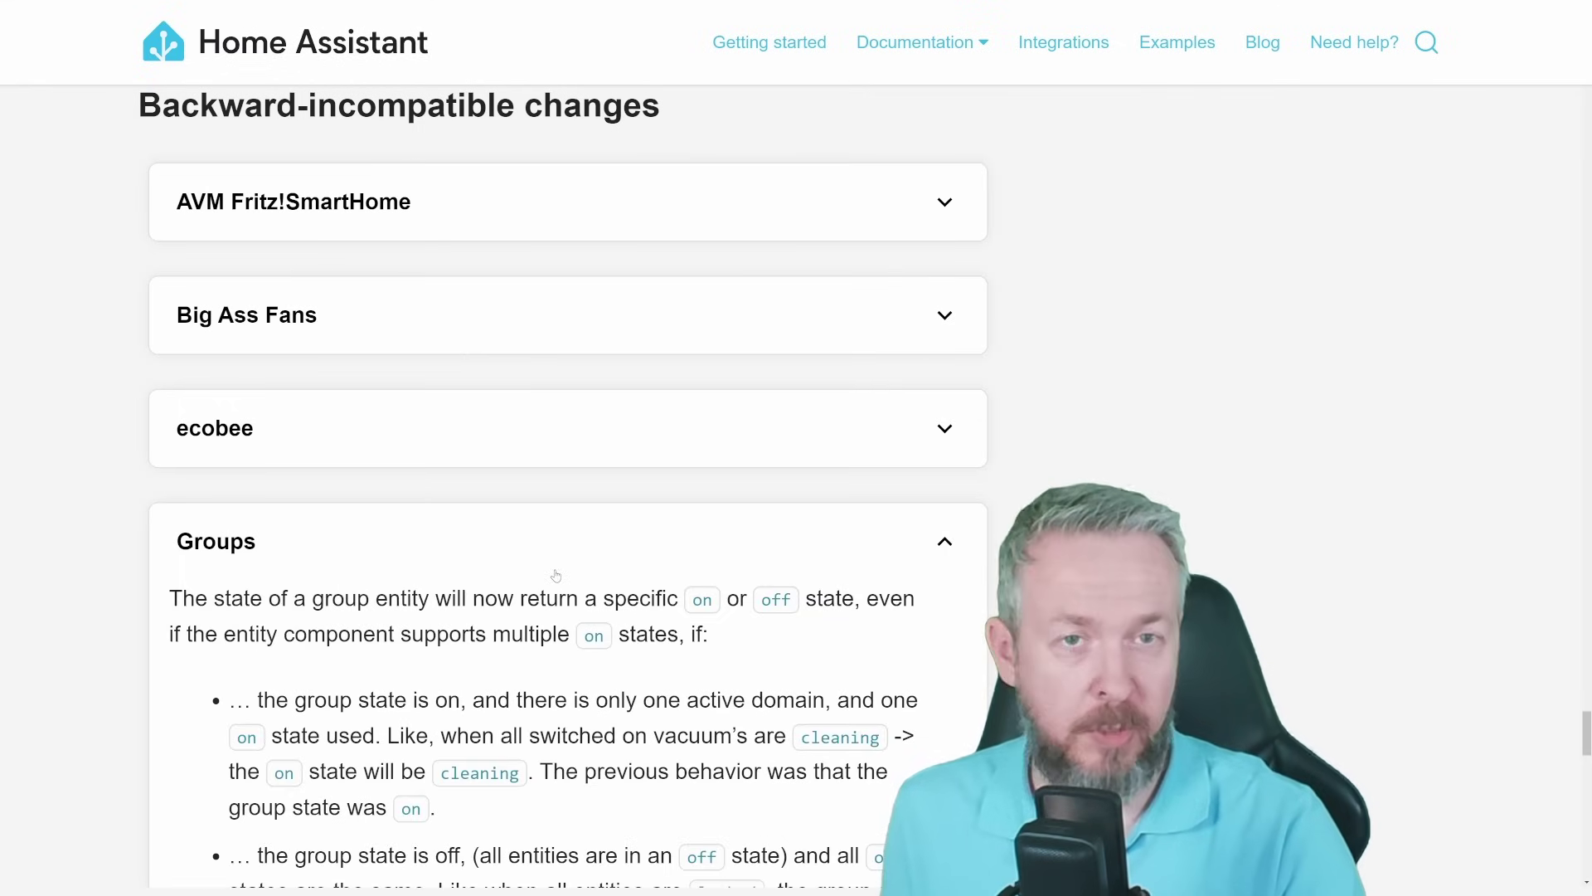
{"action": "left_click", "coordinate": [203, 547]}
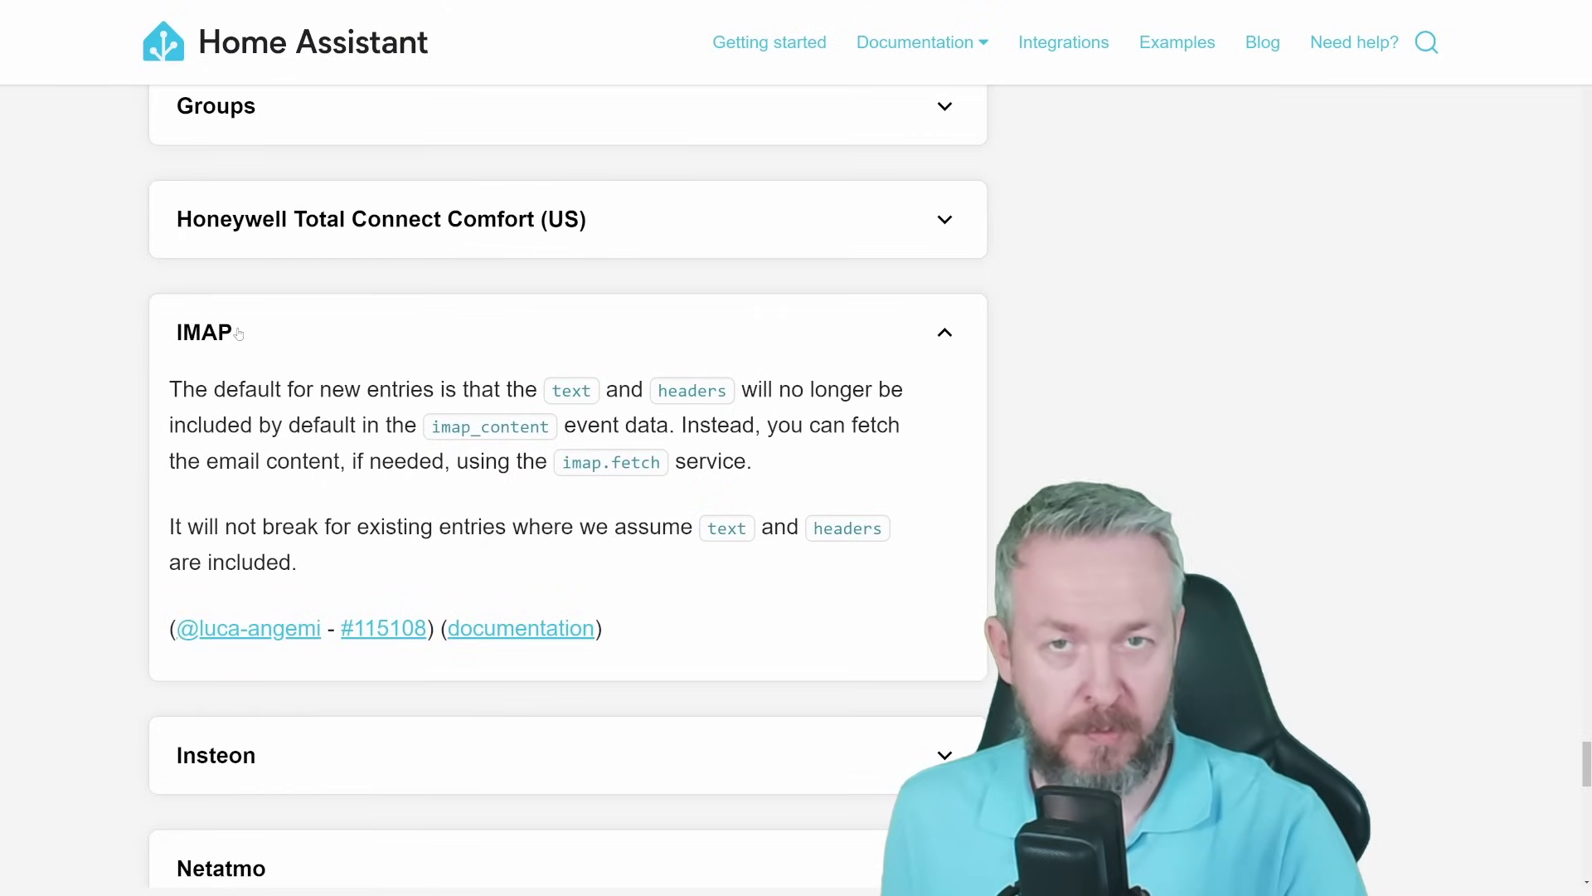
{"action": "left_click", "coordinate": [238, 333]}
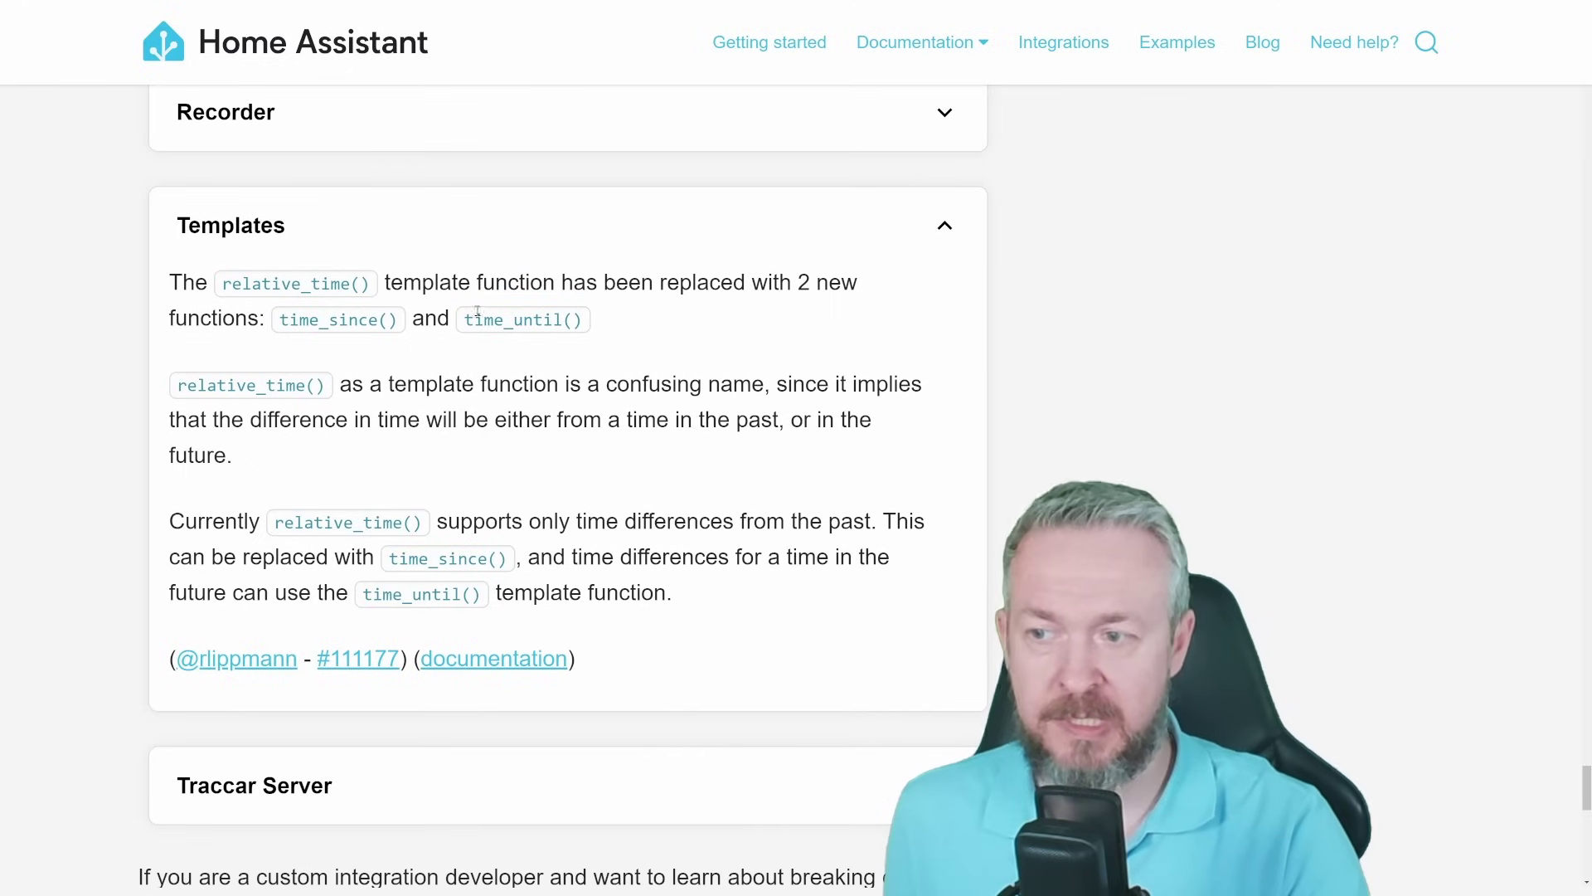
{"action": "left_click", "coordinate": [243, 214]}
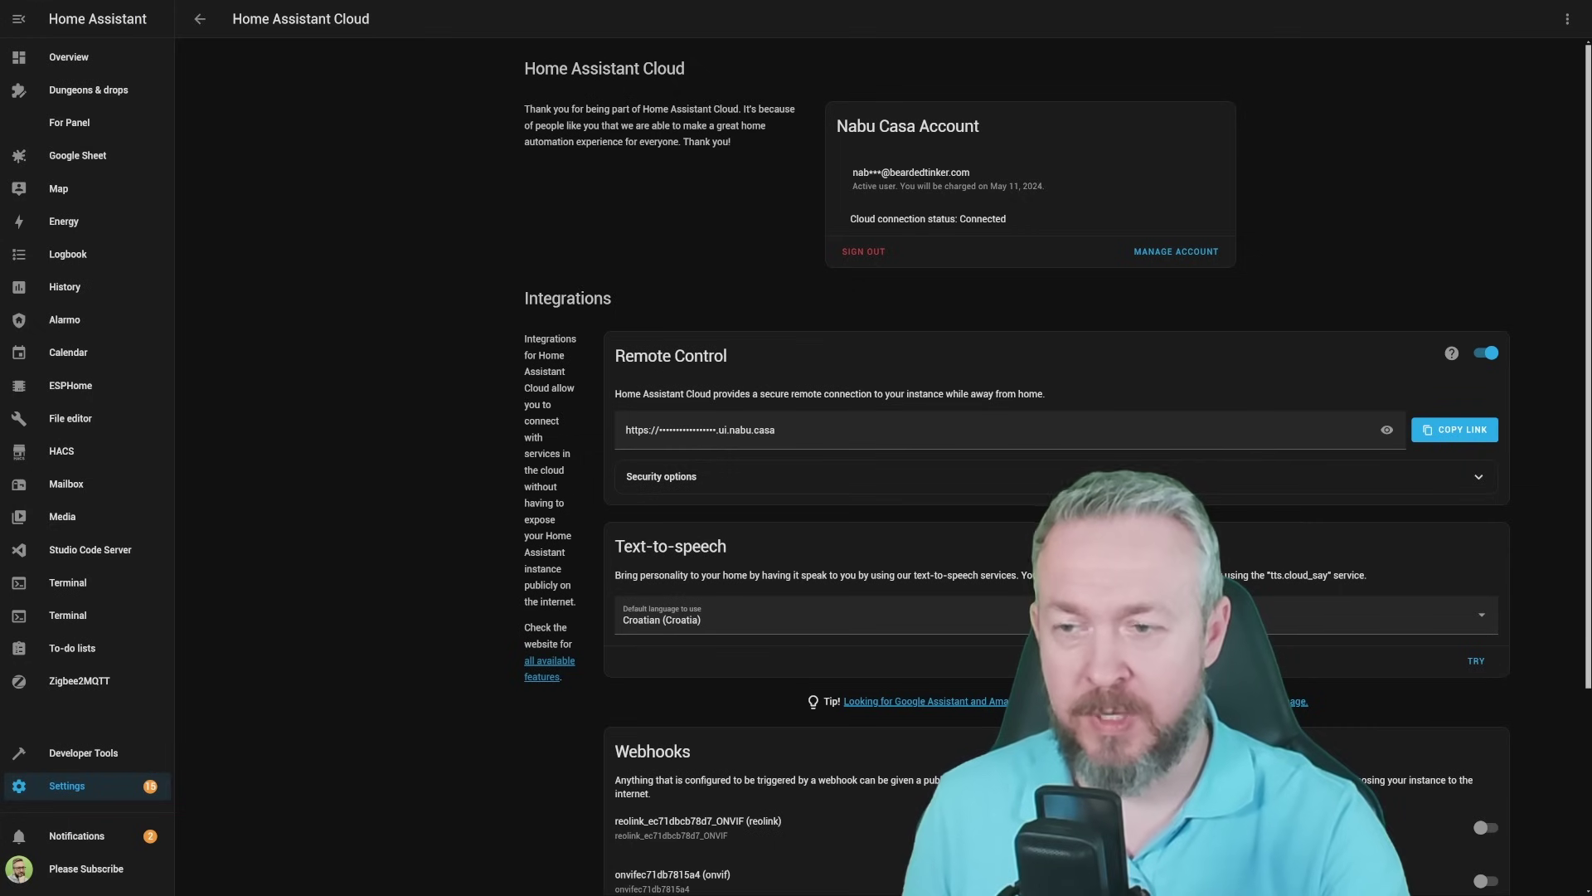
Scroll the Home Assistant Cloud settings down to the Integrations section.
{"action": "scroll", "coordinate": [1053, 464], "scroll_direction": "down", "scroll_amount": 2}
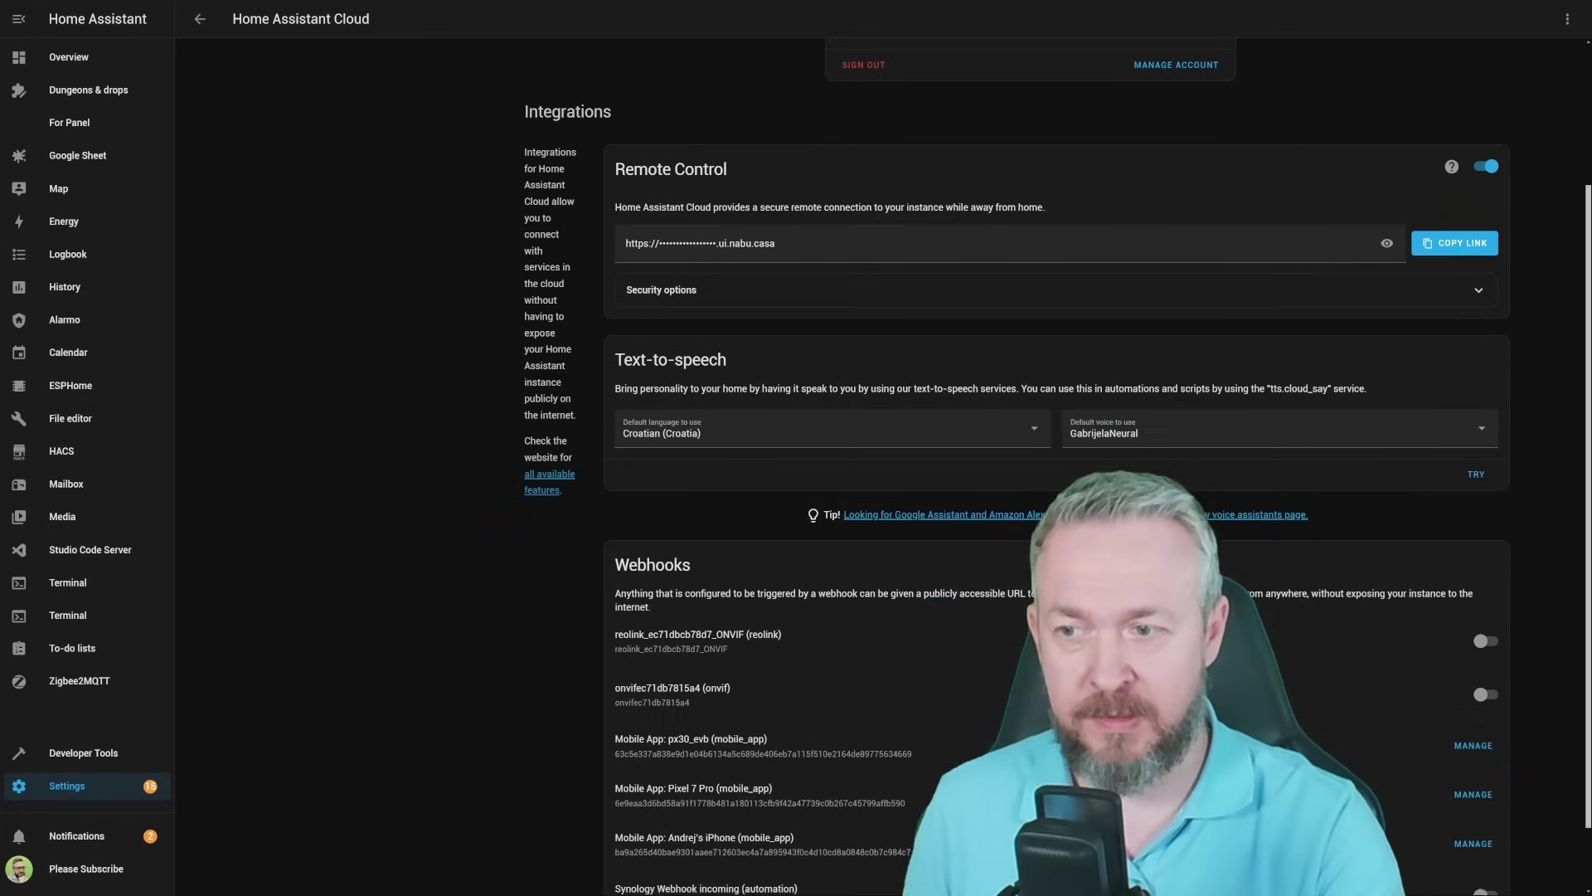
Expand the Remote Control security options to view the remote login access choices.
{"action": "left_click", "coordinate": [1480, 291]}
{"action": "scroll", "coordinate": [888, 310], "scroll_direction": "down", "scroll_amount": 1}
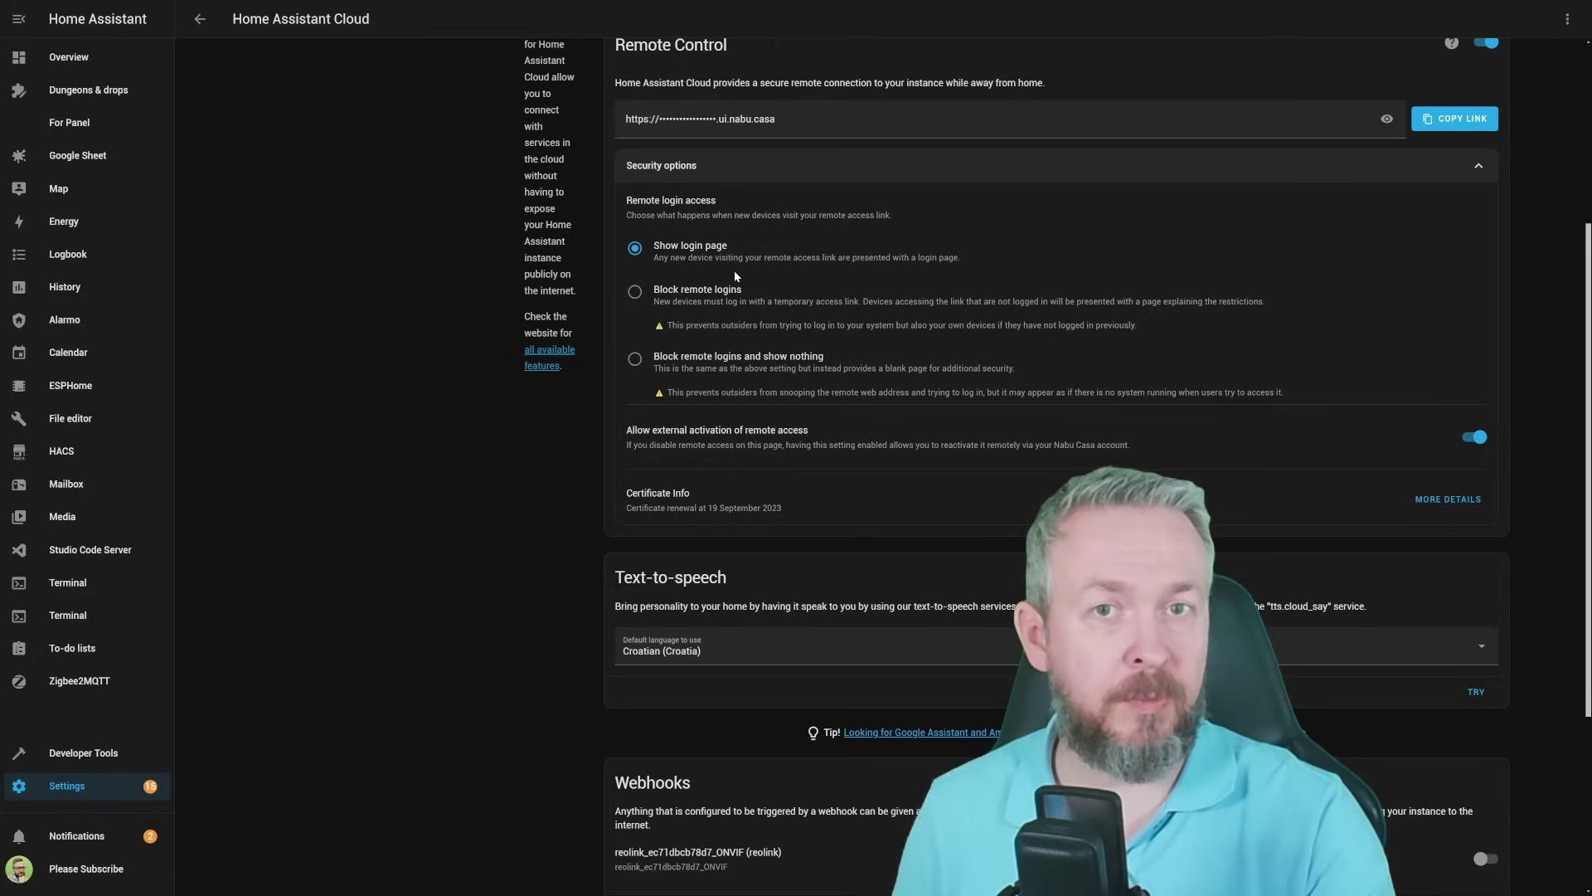
Set remote login access to Block remote logins, then generate a one-hour temporary login link.
{"action": "left_click", "coordinate": [635, 291]}
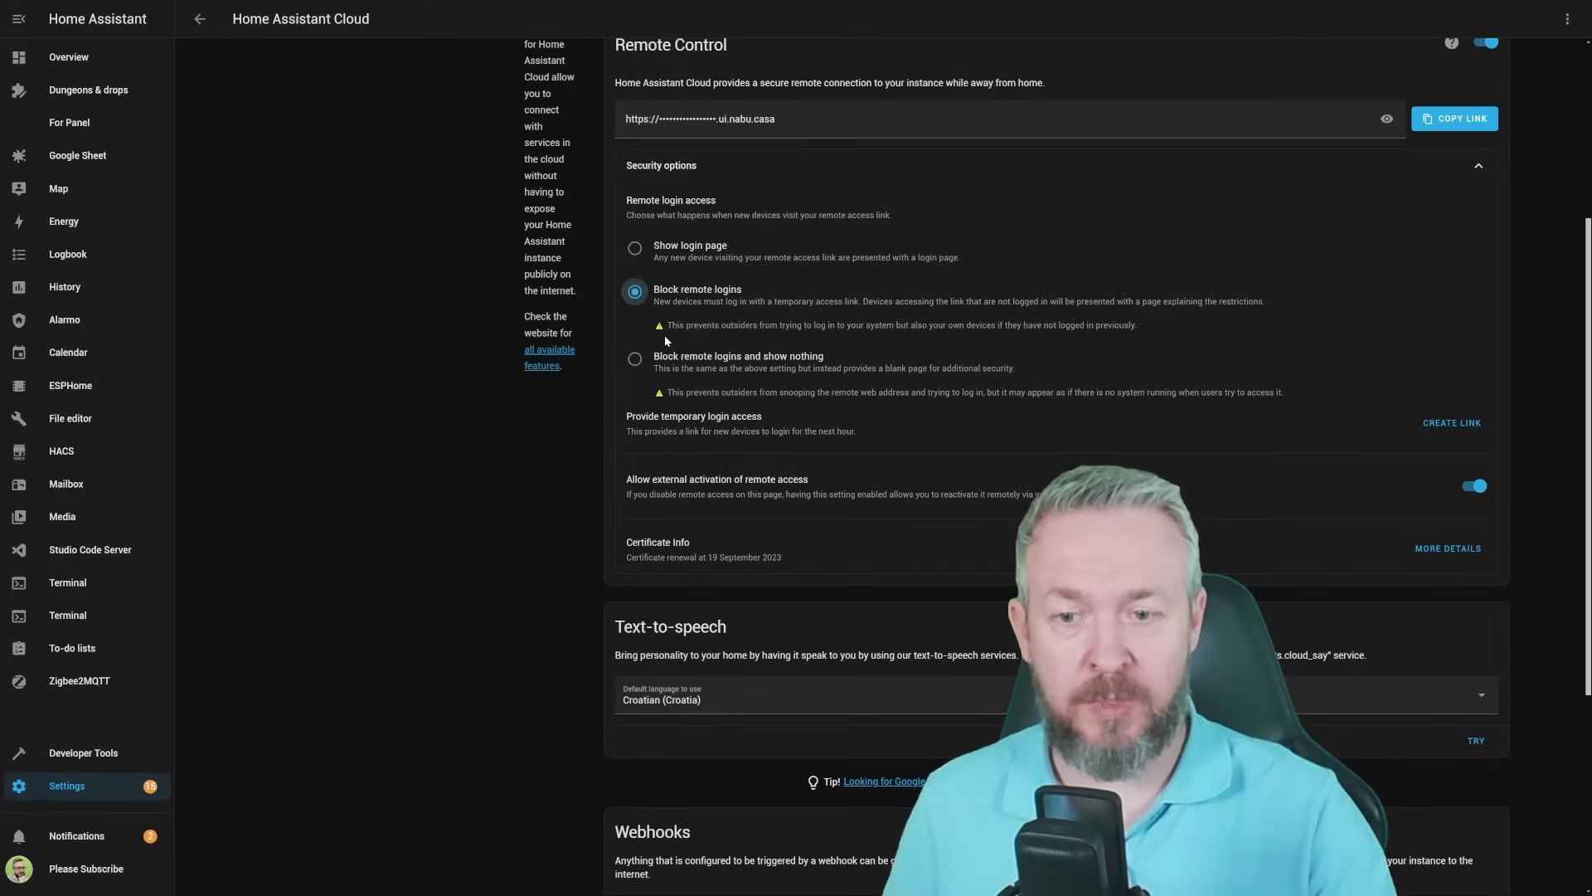
{"action": "left_click", "coordinate": [1432, 424]}
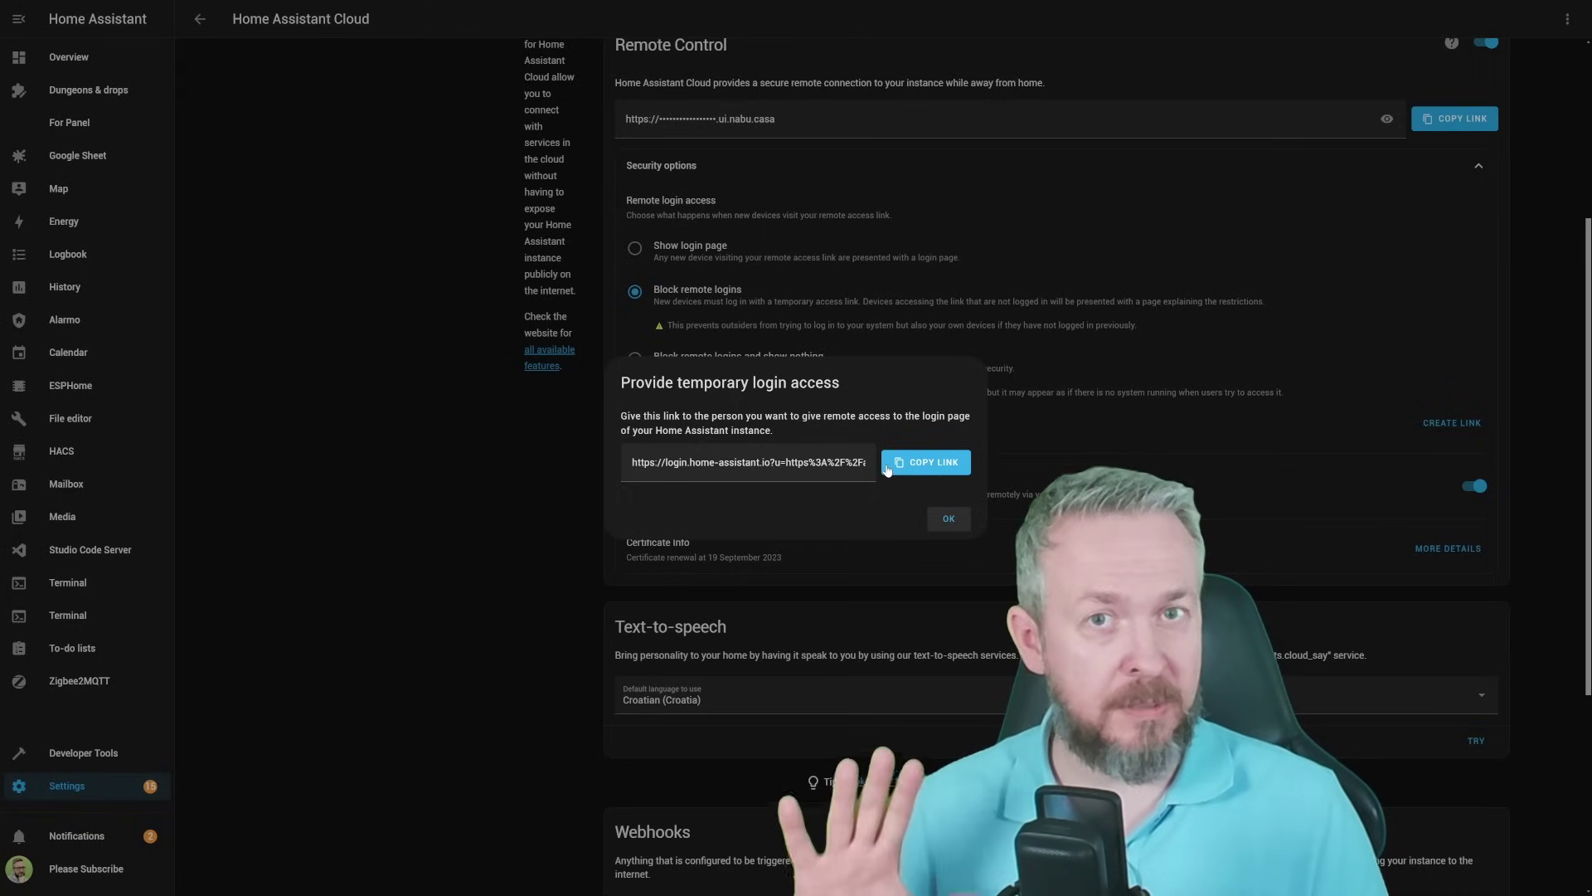
{"action": "key", "text": "Escape"}
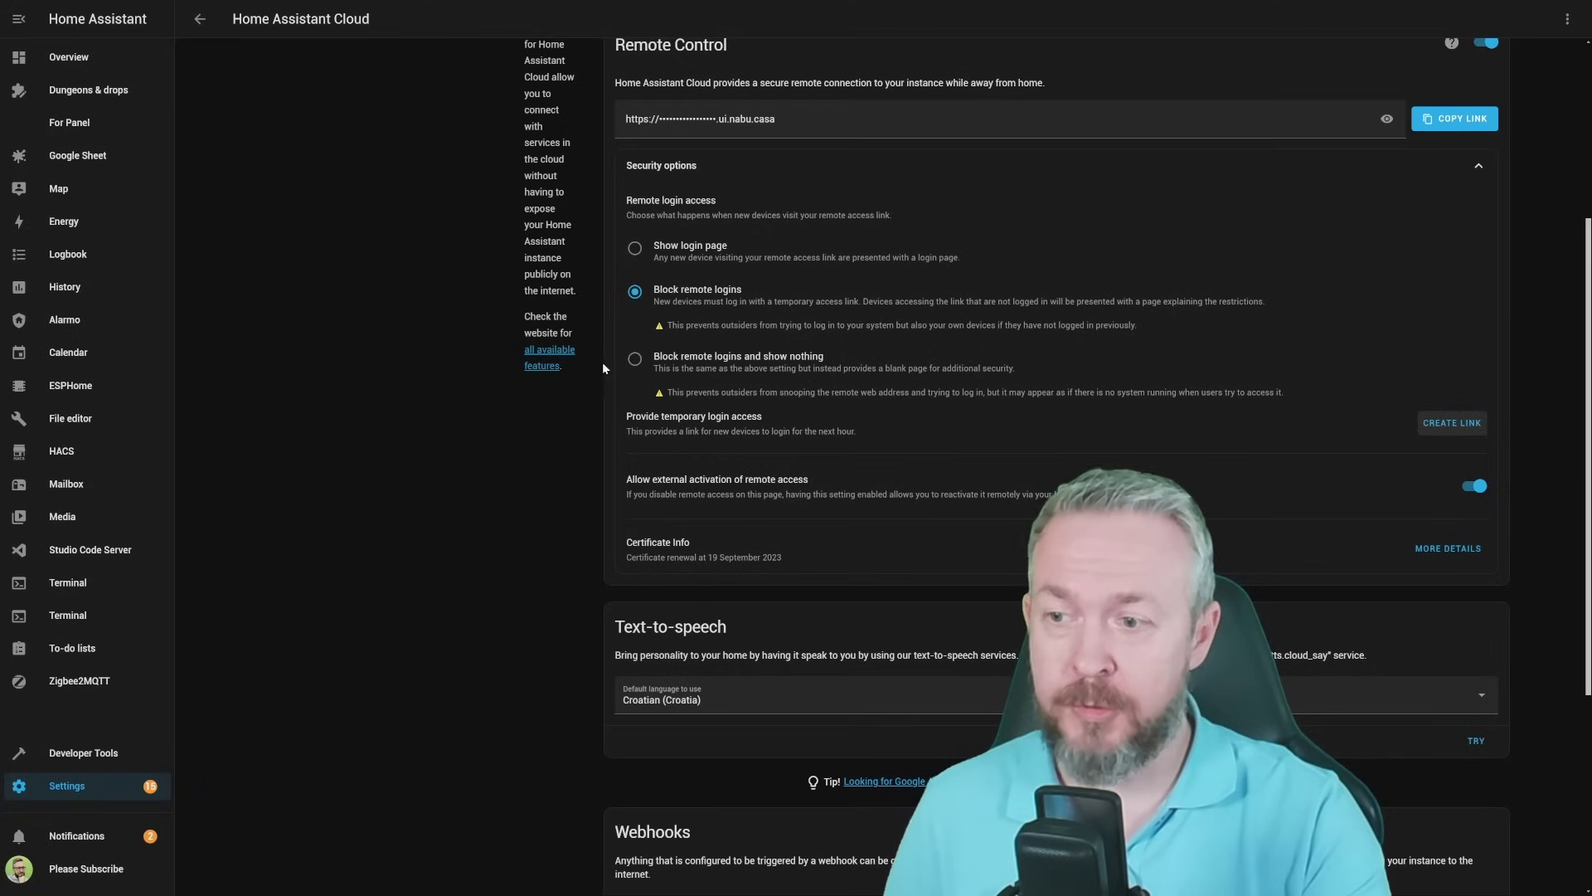
Choose 'Block remote logins and show nothing' so remote log in is deactivated.
{"action": "left_click", "coordinate": [635, 360]}
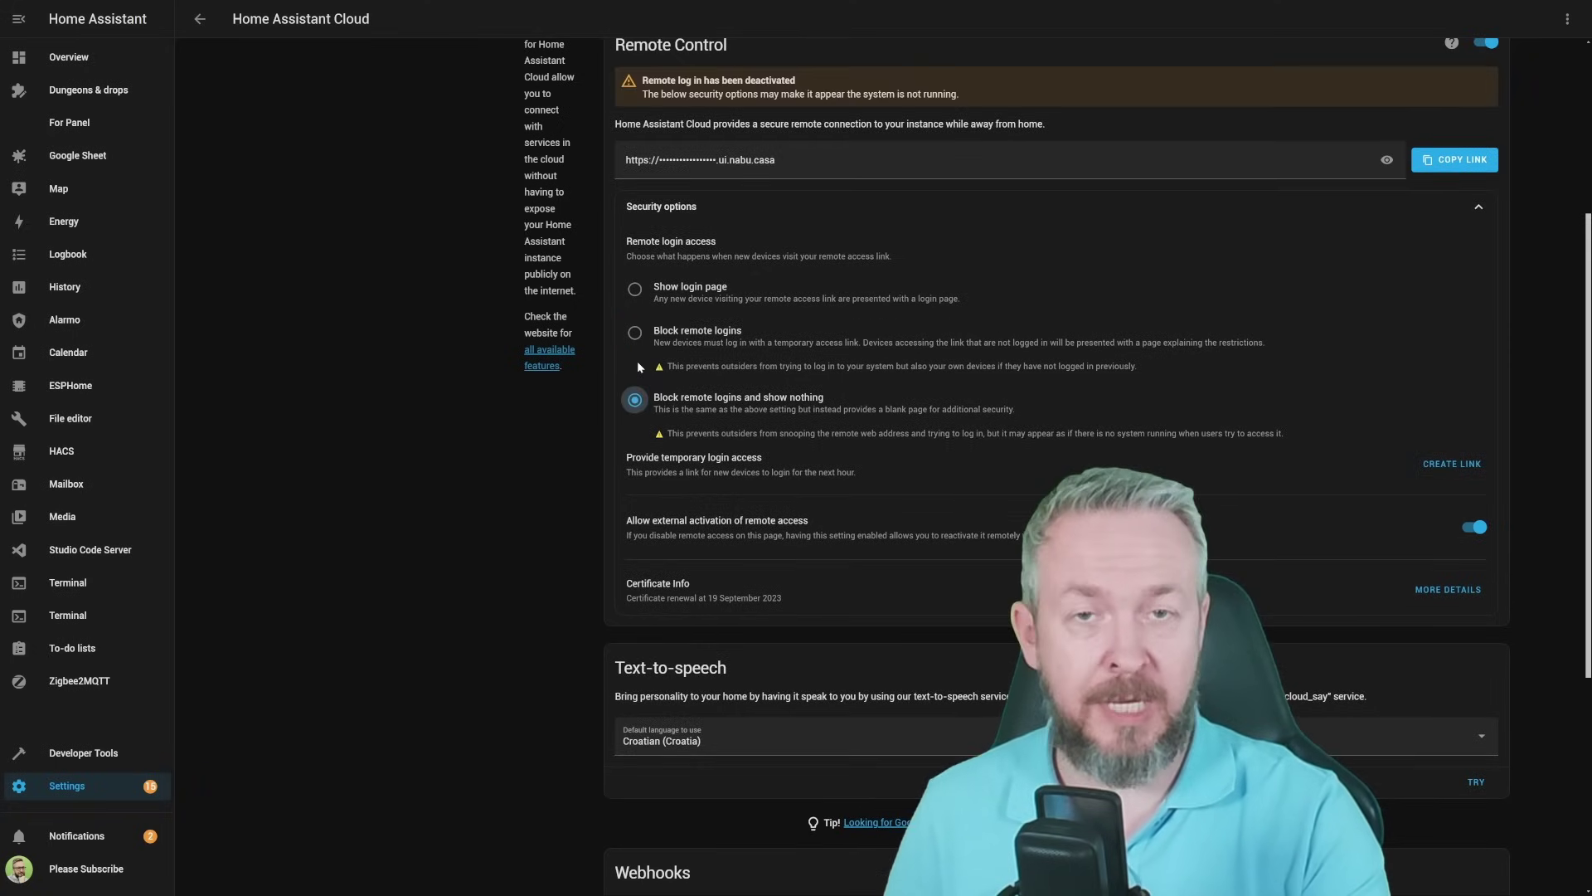